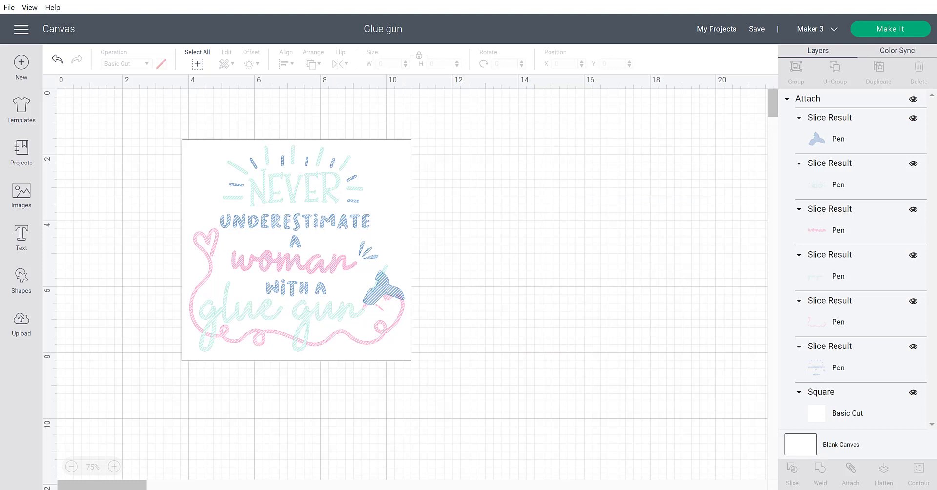
Insert the uploaded glue gun quote design (6.89 × 6.554 in) and drag it toward the canvas centre.
left_click(470, 439)
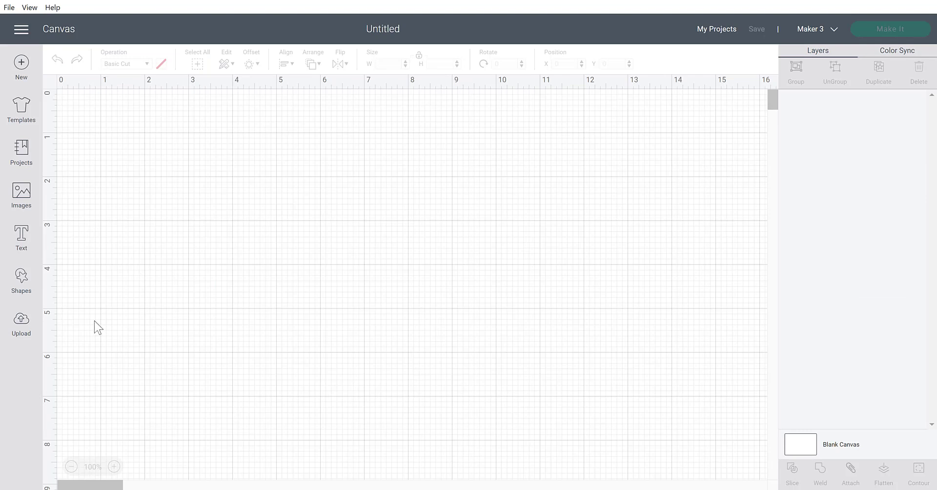
left_click(18, 323)
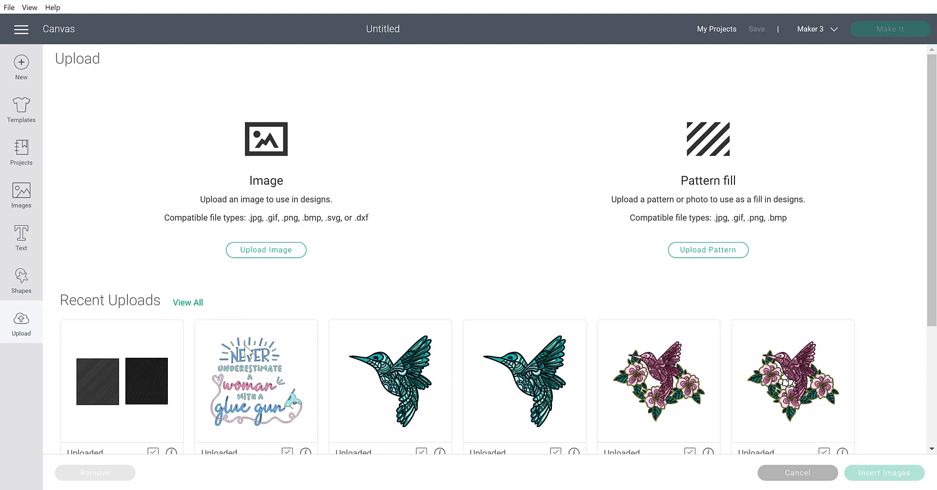
left_click(252, 391)
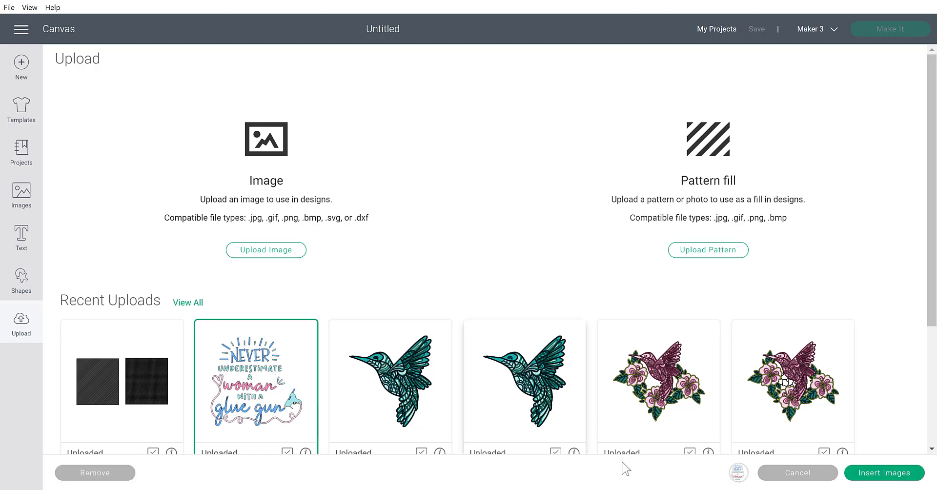
left_click(884, 472)
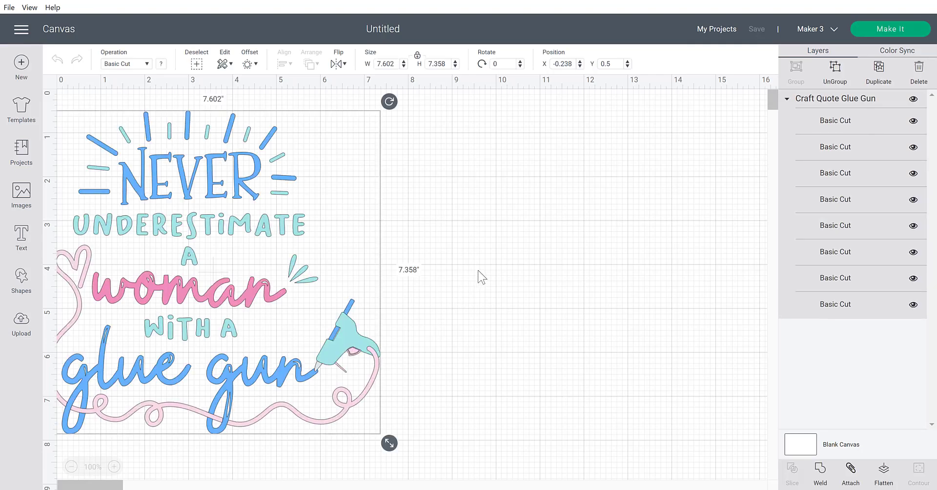
left_click_drag(237, 214, 333, 229)
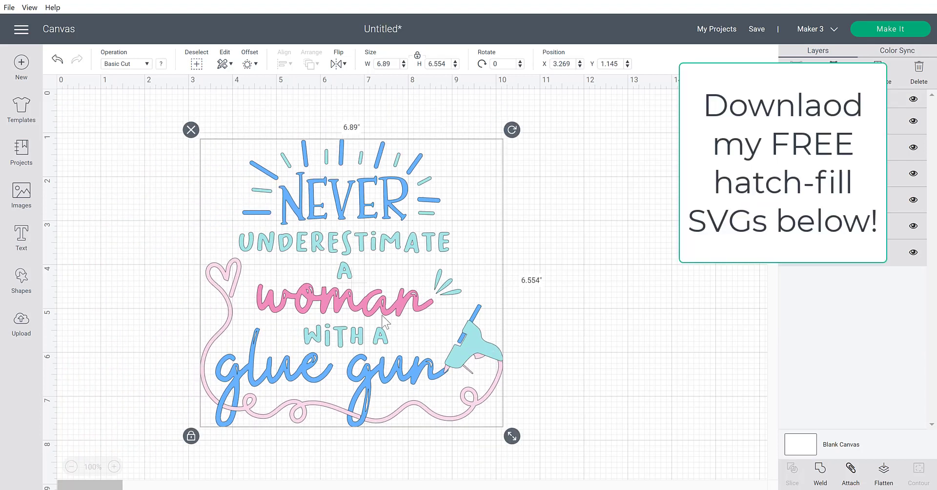
left_click_drag(348, 307, 407, 310)
Insert the uploaded Hatch Fills squares image onto the canvas.
left_click(77, 325)
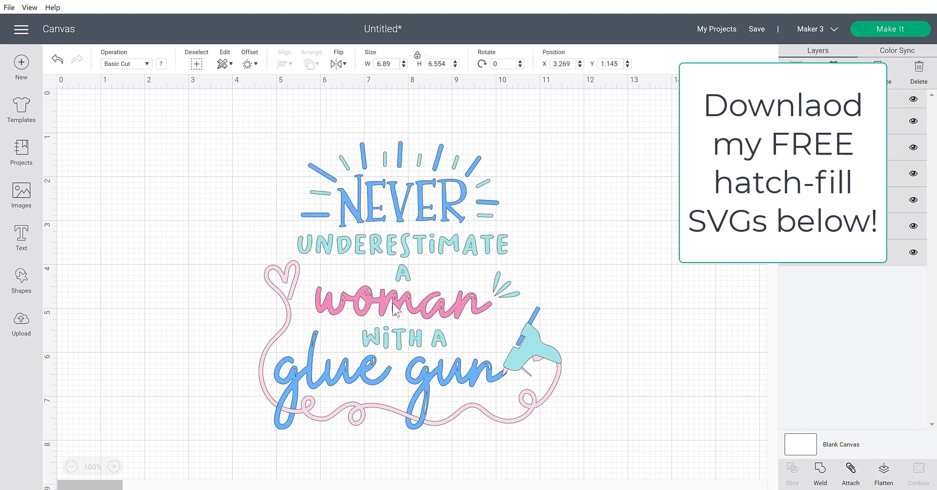
left_click(33, 331)
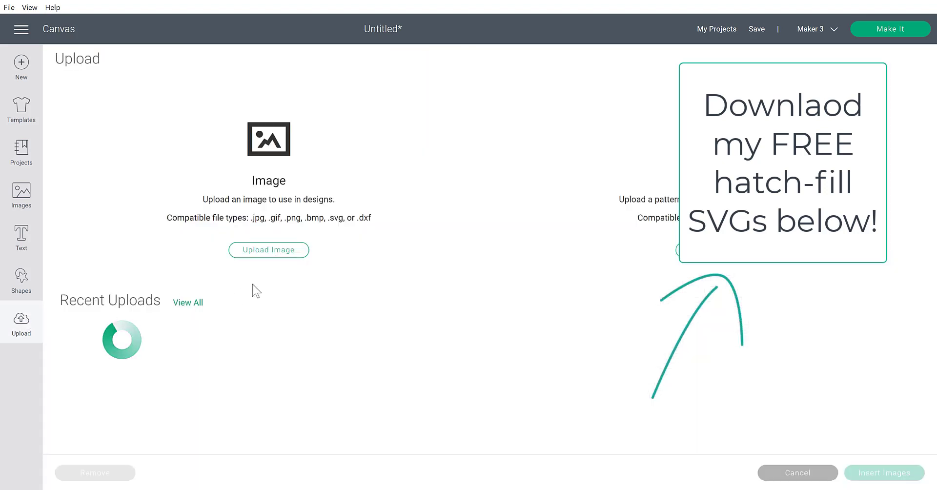
left_click(283, 367)
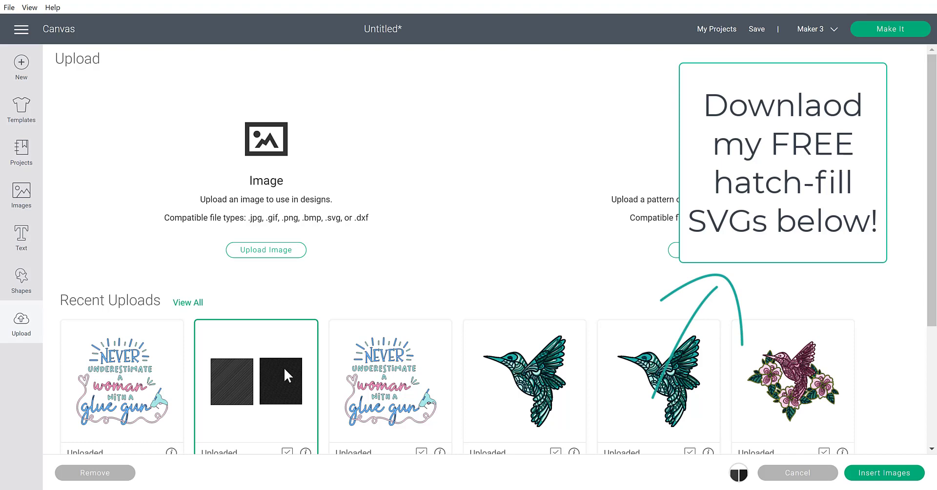
left_click(884, 473)
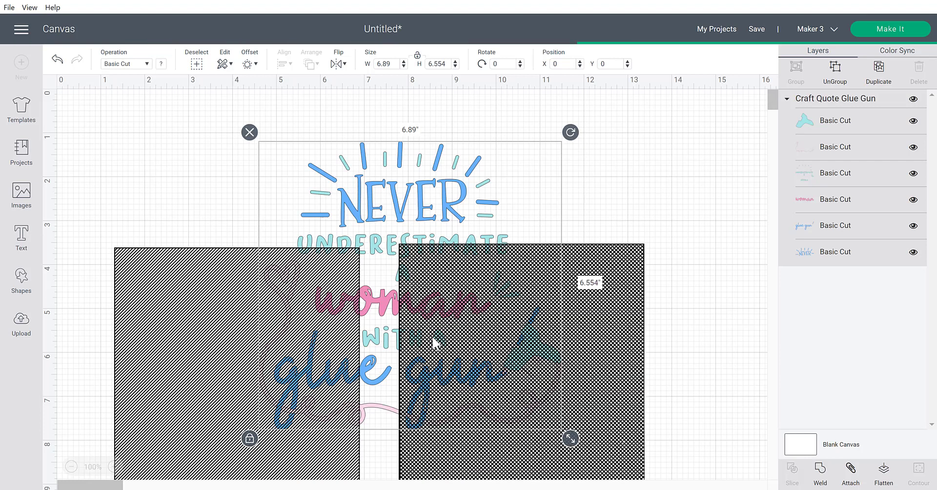
Position the hatch squares beside the quote, ungroup them, and set the quote next to them.
left_click(691, 312)
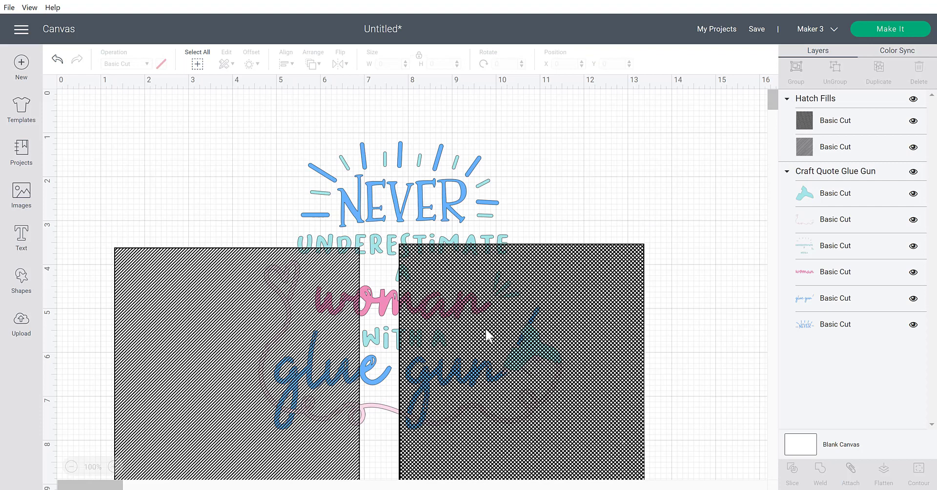
left_click_drag(487, 334, 571, 277)
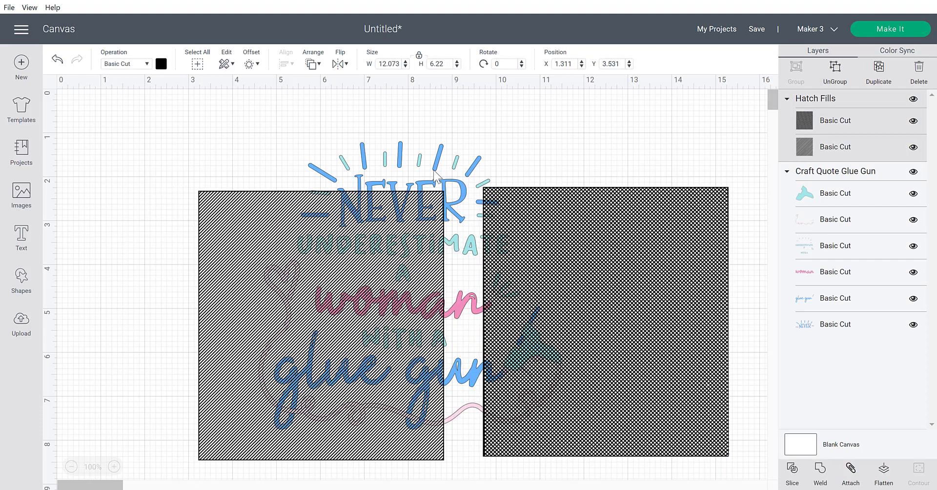
left_click_drag(435, 173, 230, 173)
key("ctrl+z")
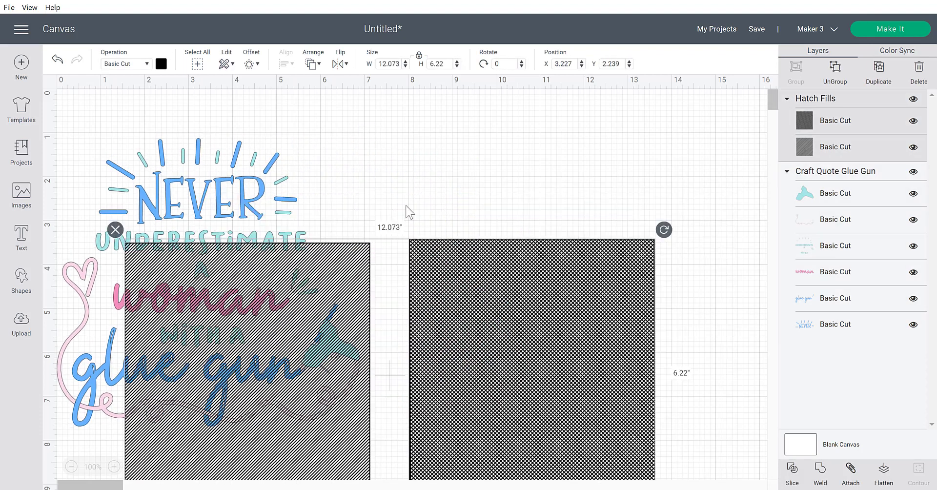
mouse_move(408, 212)
left_mouse_down()
mouse_move(485, 146)
mouse_move(517, 134)
left_mouse_up()
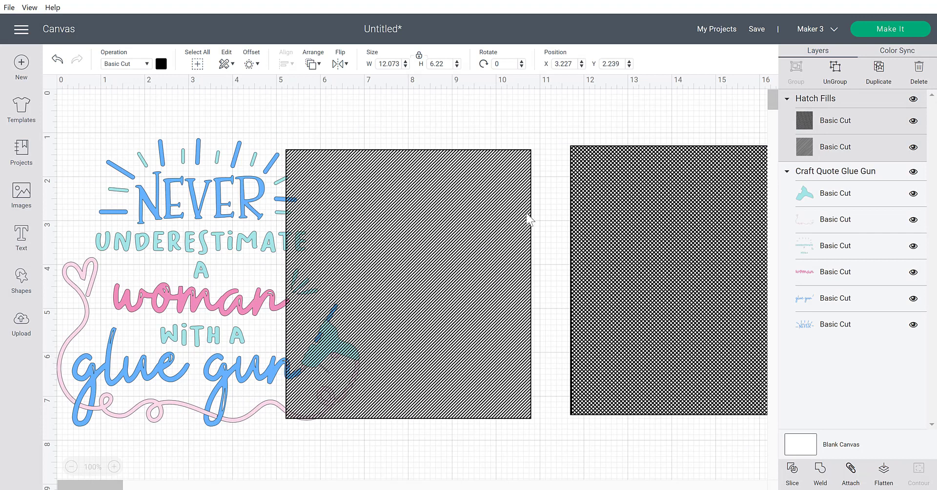
key("ctrl+z")
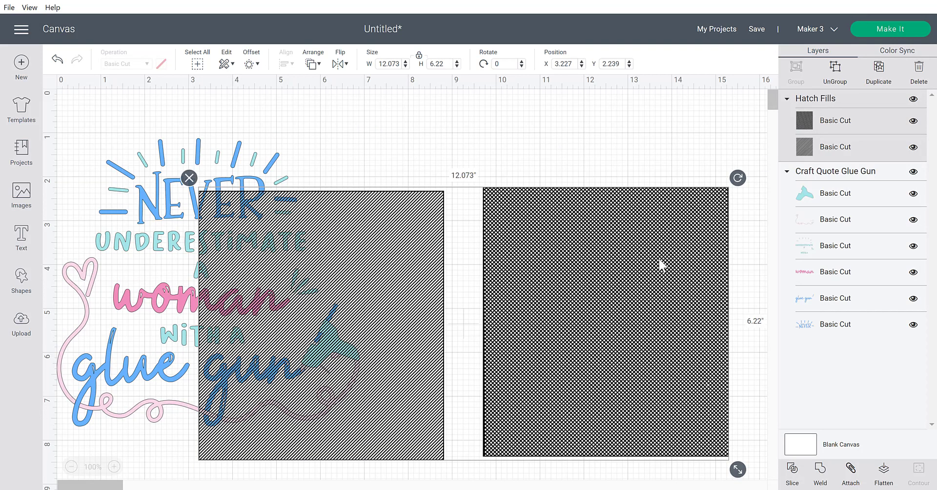
key("ctrl+y")
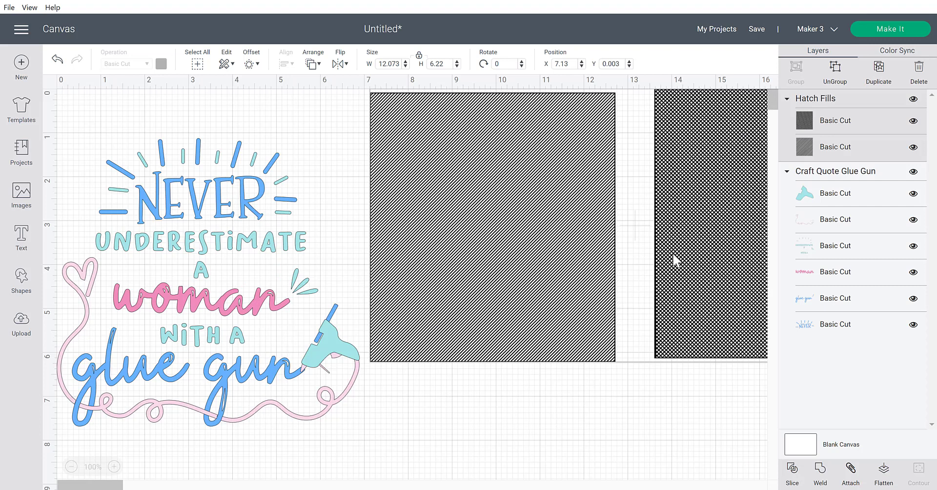
mouse_move(677, 254)
left_mouse_down()
mouse_move(673, 272)
mouse_move(627, 311)
left_mouse_up()
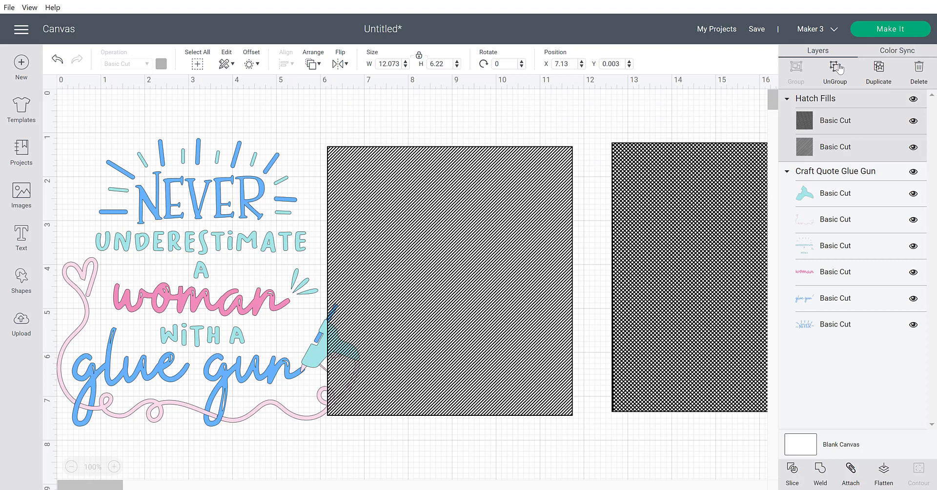
left_click(838, 67)
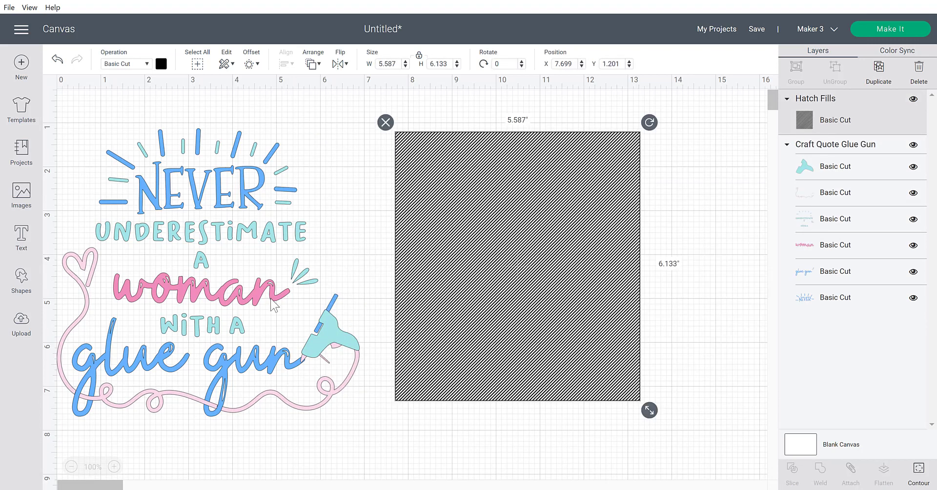
left_click_drag(239, 280, 251, 277)
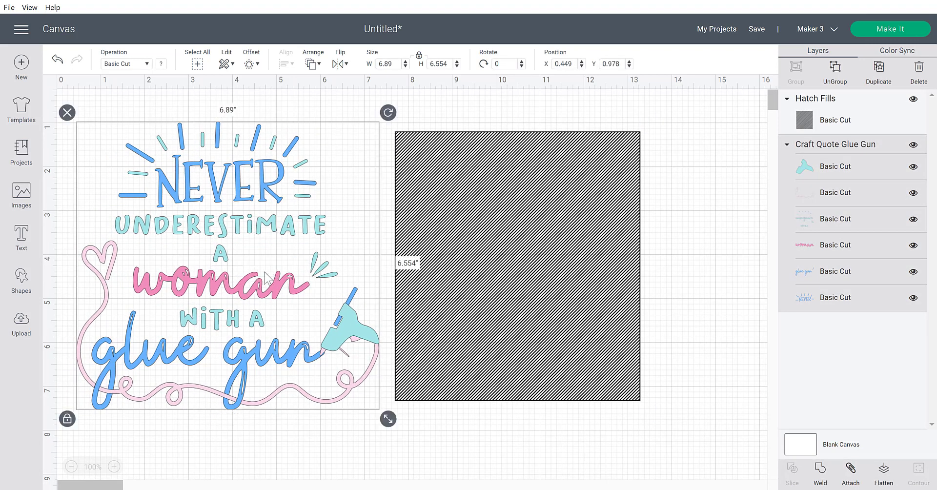
Ungroup the quote and weld the two blue 'never' and 'glue gun' pieces together.
left_click(838, 79)
left_click(233, 188)
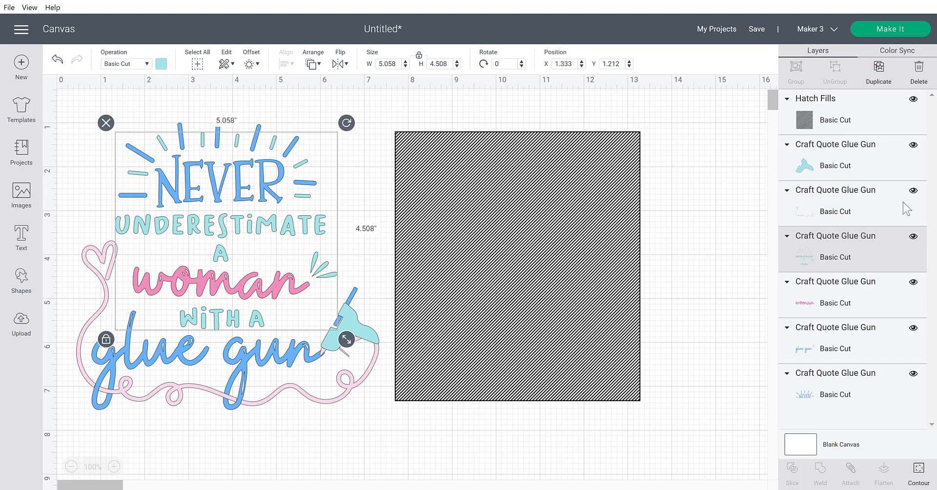
left_click(805, 359)
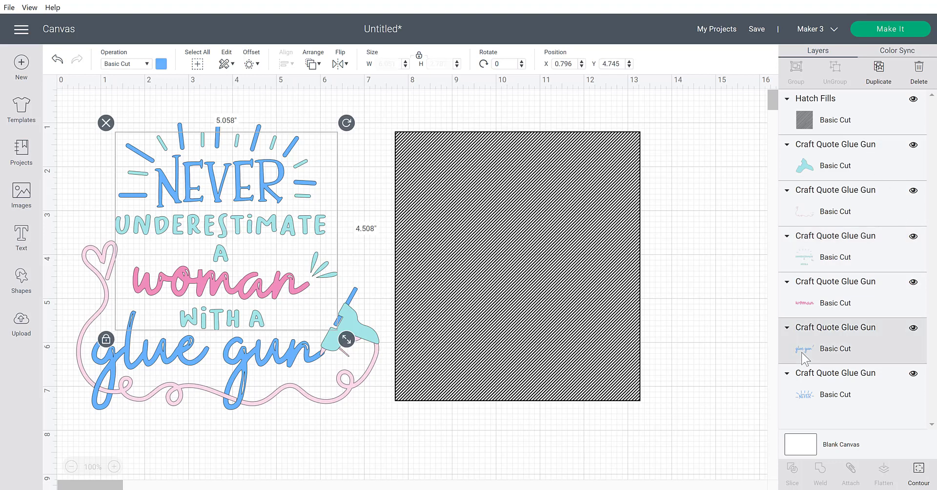
left_click(832, 392, "shift")
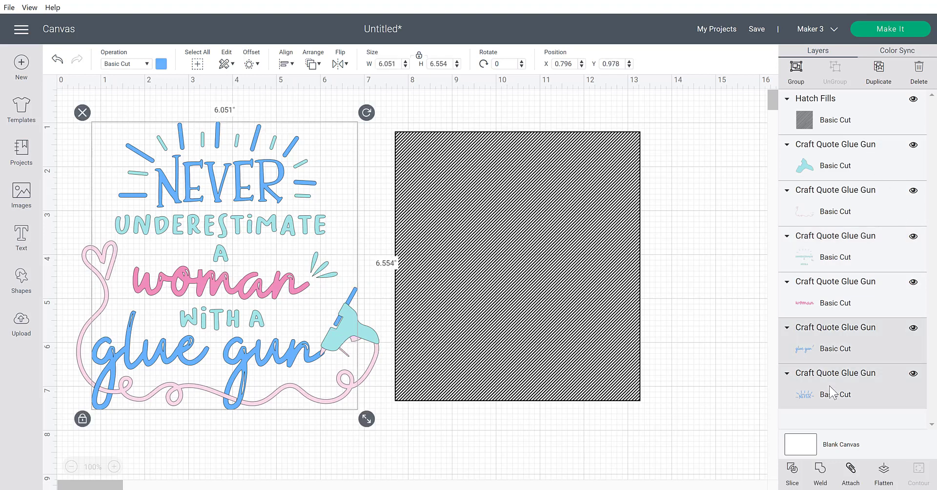
left_click(819, 471)
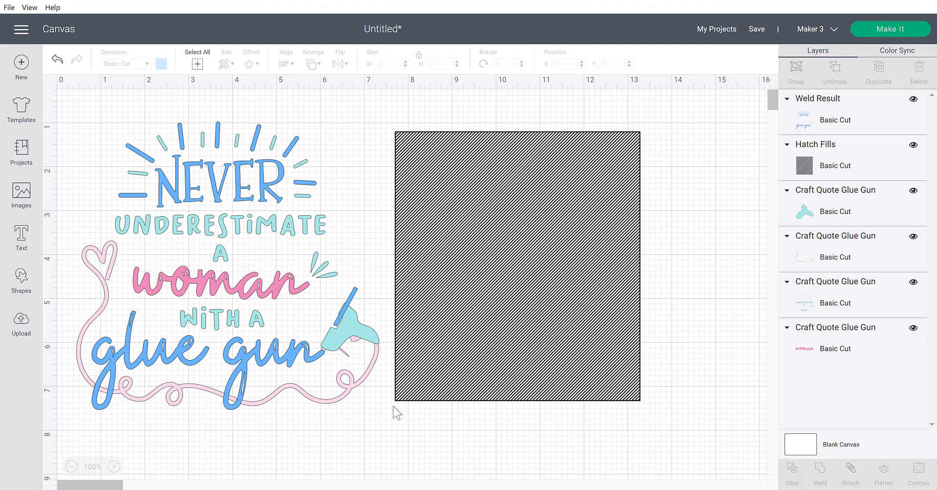
Recolour the light-pink swirl to darker pink and weld it with the pink 'woman' lettering.
left_click(345, 392)
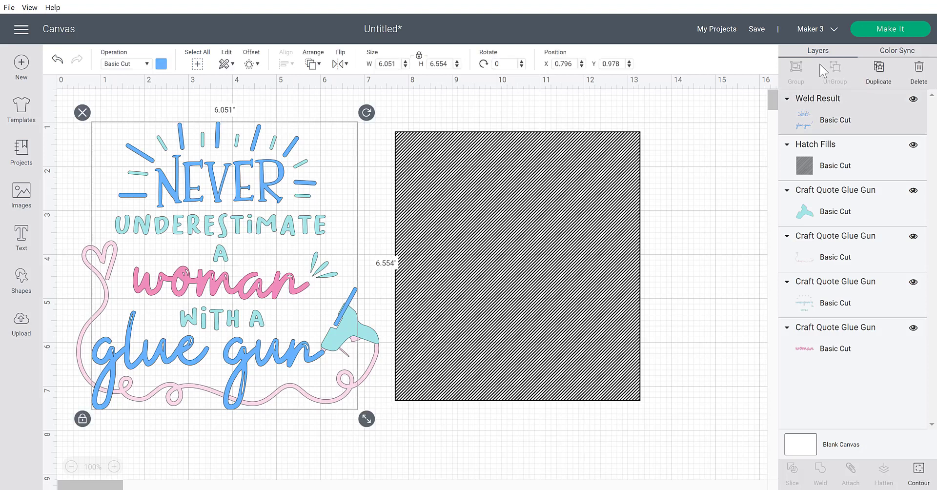
left_click(877, 52)
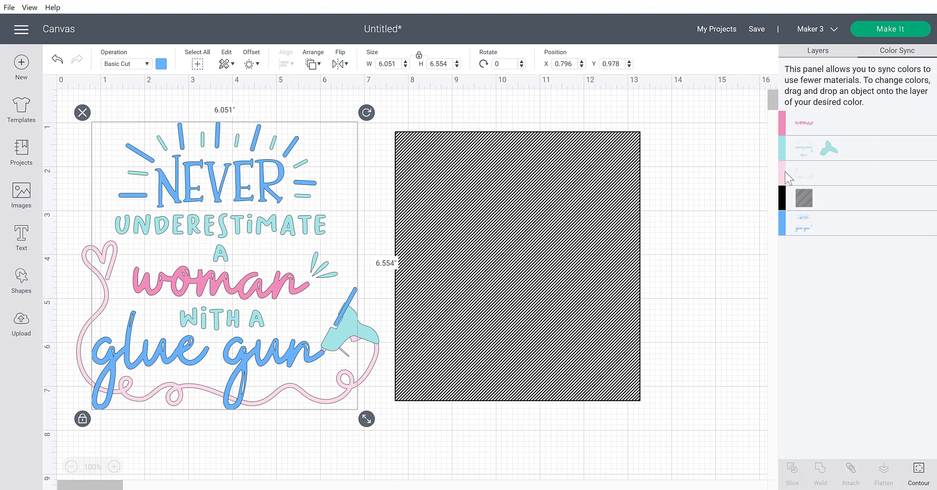
left_click_drag(800, 175, 801, 126)
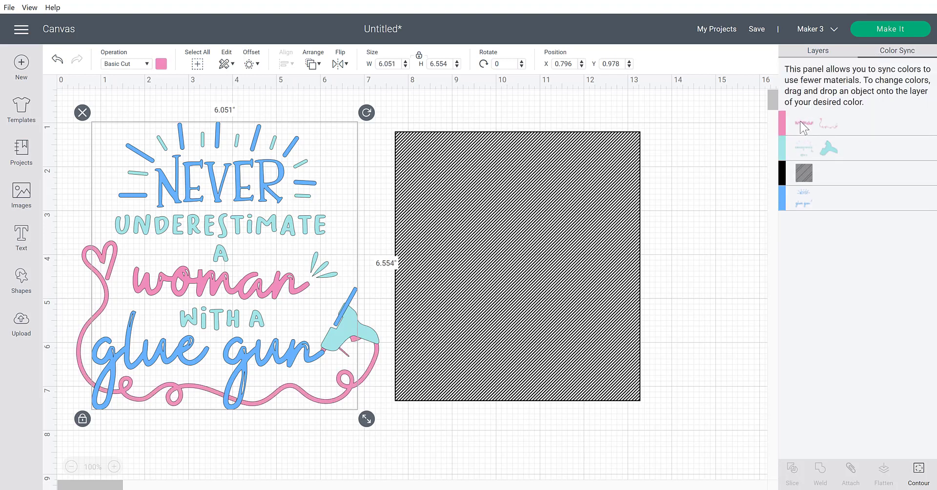
left_click(810, 53)
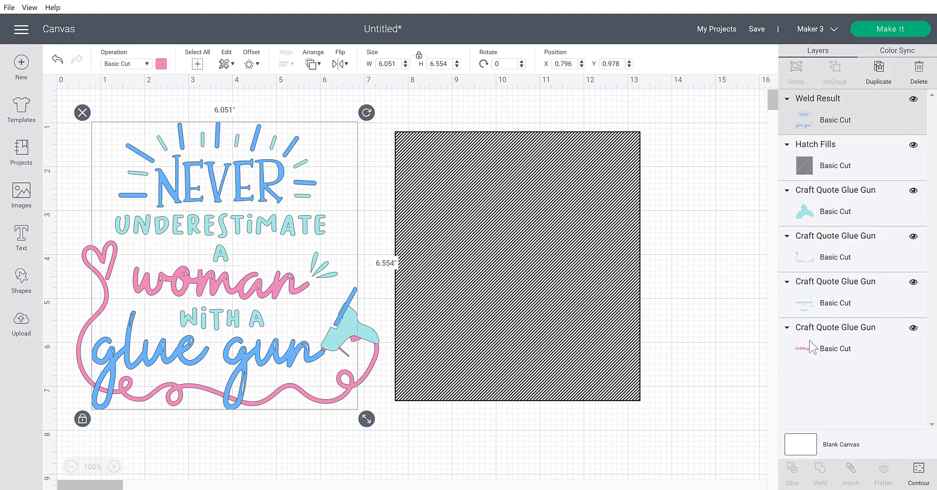
left_click(810, 342)
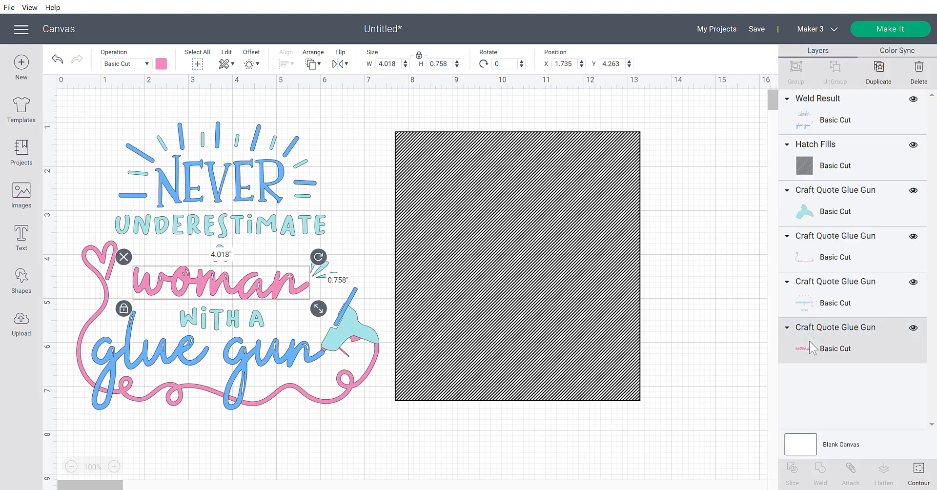
left_click(833, 250, "shift")
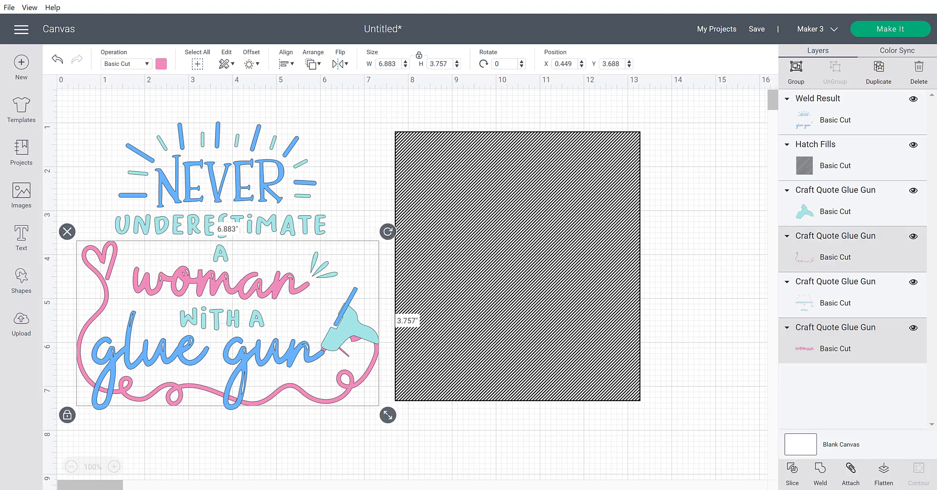
left_click(814, 482)
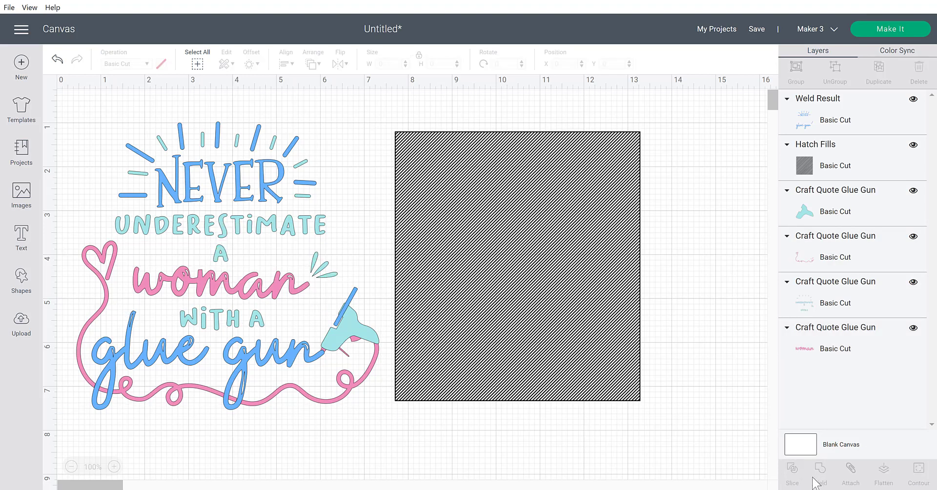
key("ctrl+z")
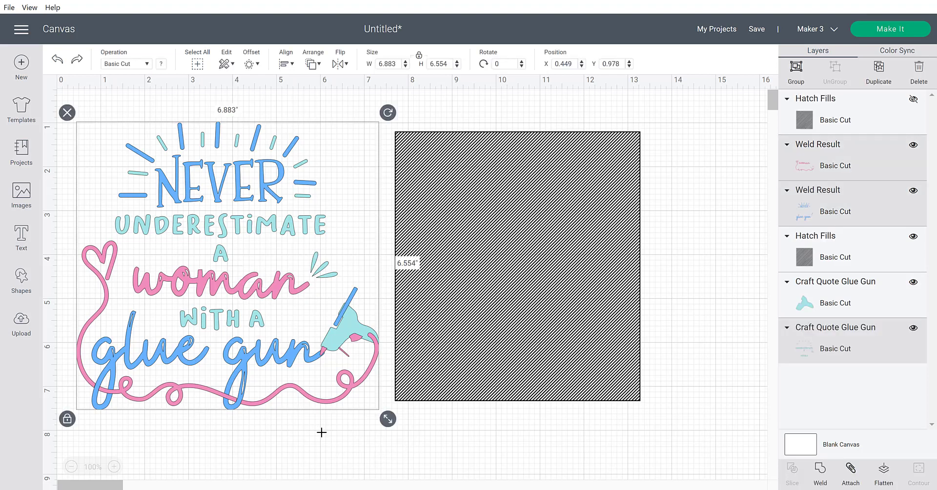
Duplicate the whole quote, group the copy's layers, and hide that group as a backup.
left_click_drag(333, 441, 134, 141)
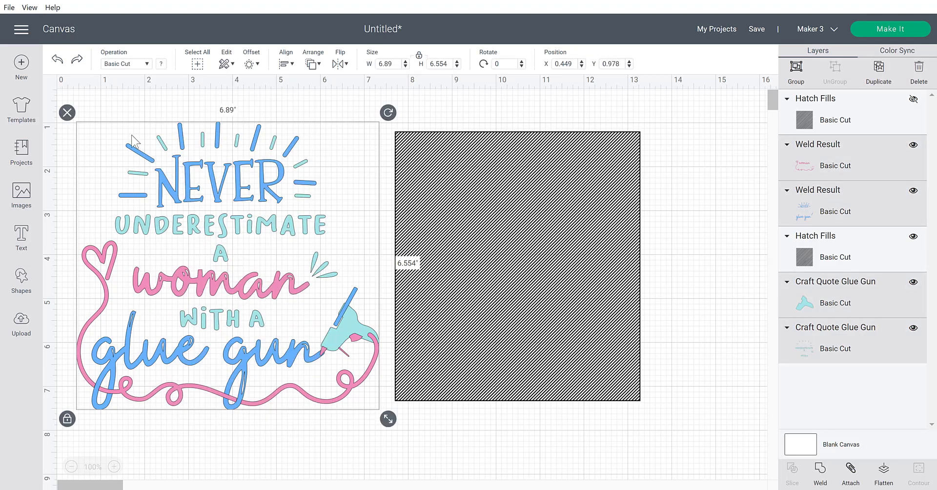
left_click(879, 71)
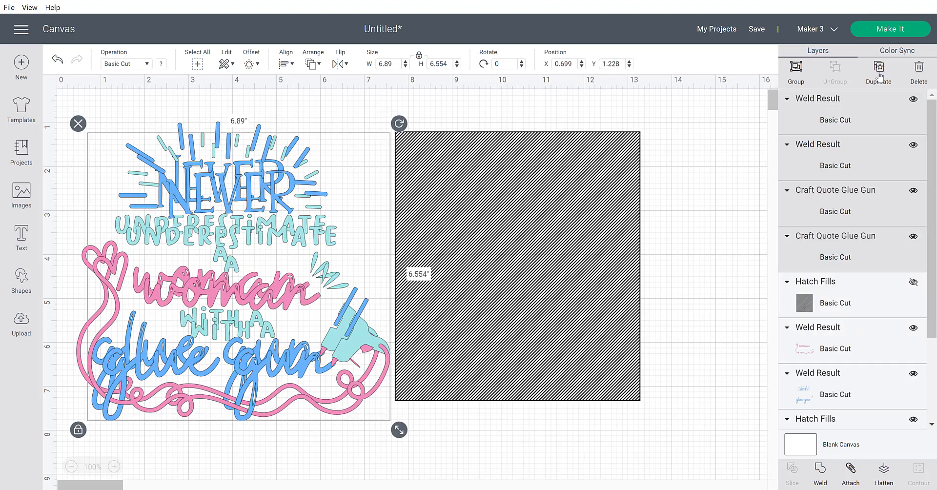
left_click(797, 73)
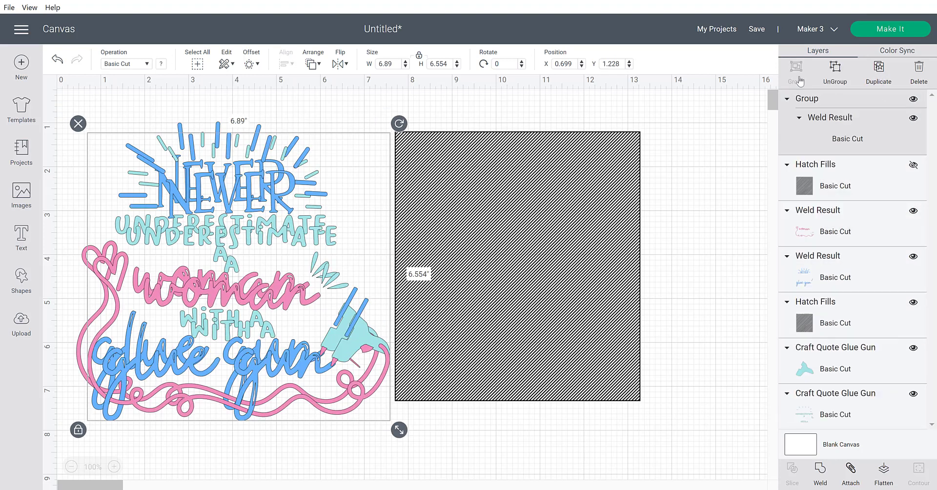
left_click(913, 100)
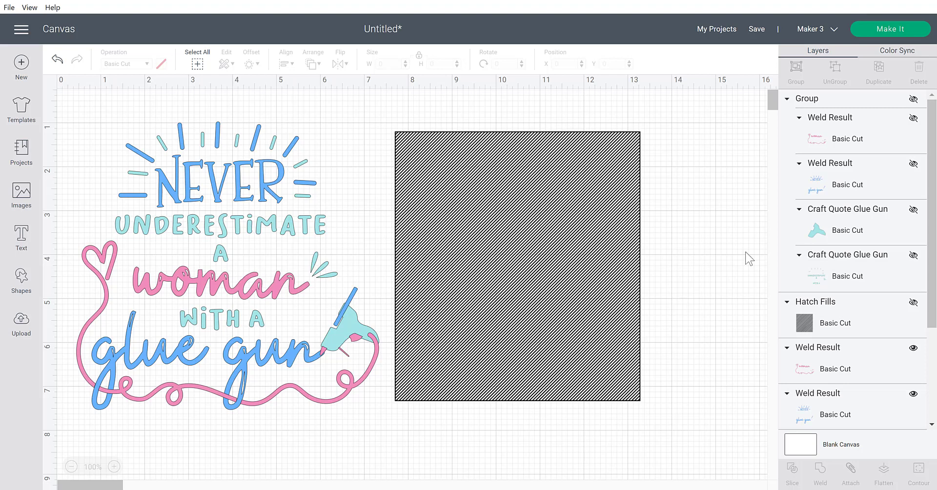
Lay the pink weld over the hatch square, enlarged to 7.101 × 7.795 in, keeping a hidden spare copy.
mouse_move(288, 400)
left_mouse_down()
mouse_move(503, 378)
mouse_move(619, 352)
mouse_move(615, 343)
left_mouse_up()
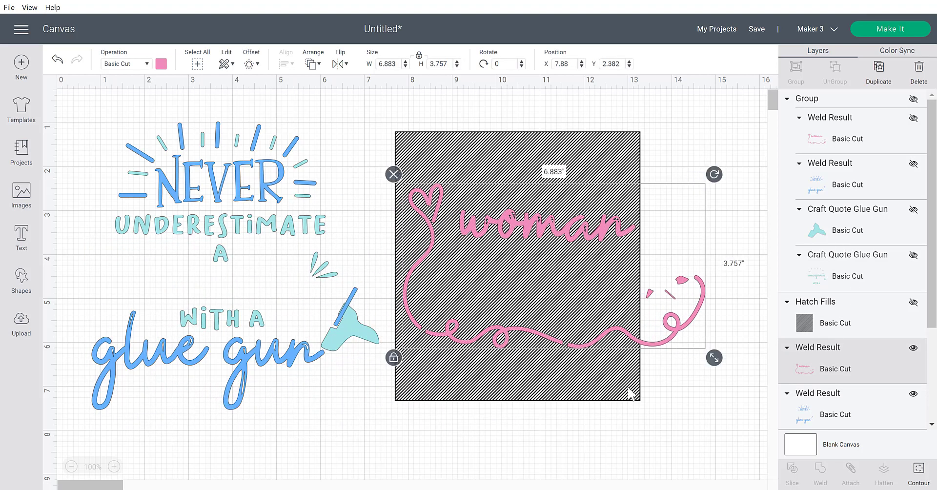
left_click(631, 394)
left_click_drag(649, 410, 721, 483)
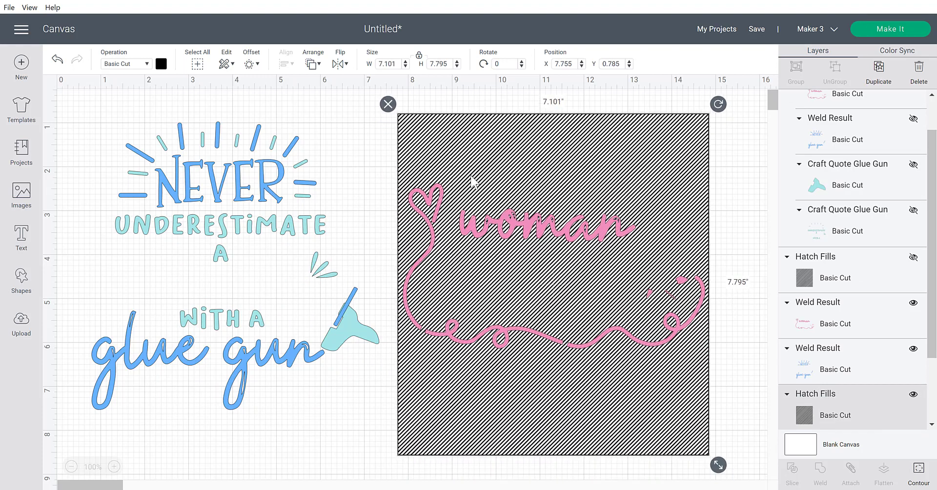
left_click(879, 72)
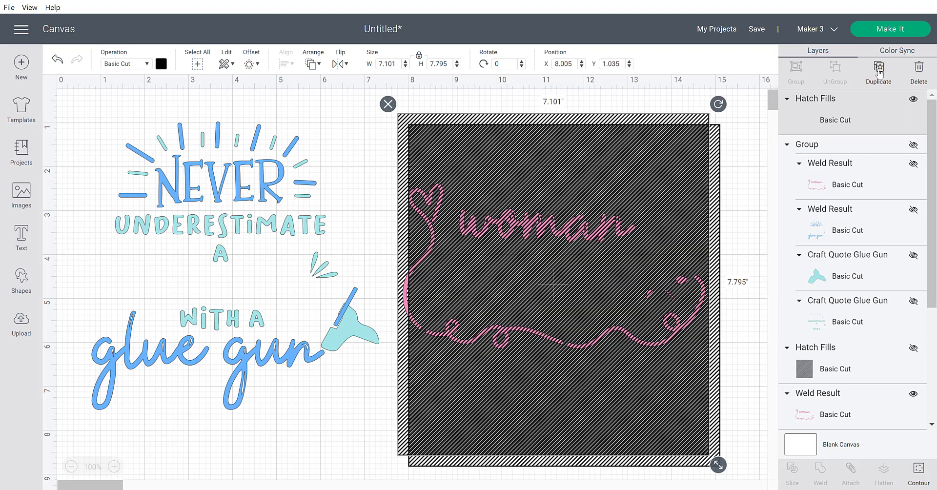
left_click(913, 101)
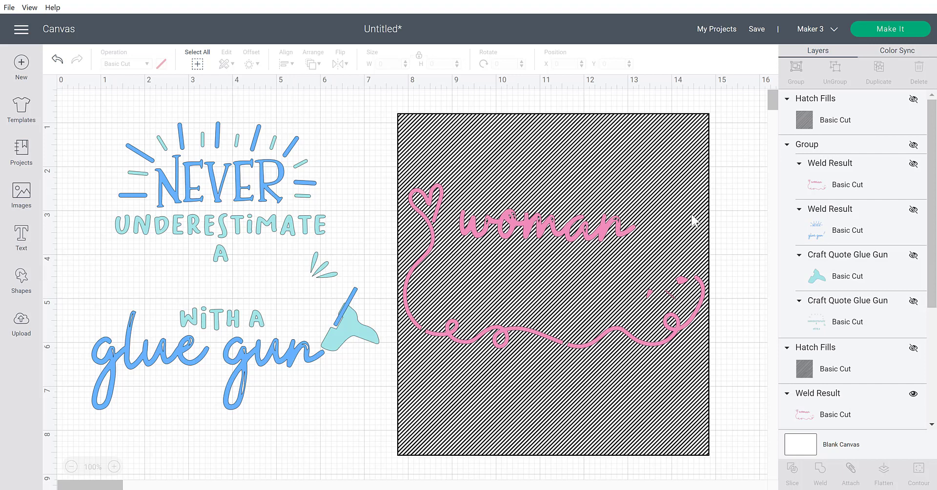
mouse_move(742, 137)
left_mouse_down()
mouse_move(650, 312)
mouse_move(472, 413)
left_mouse_up()
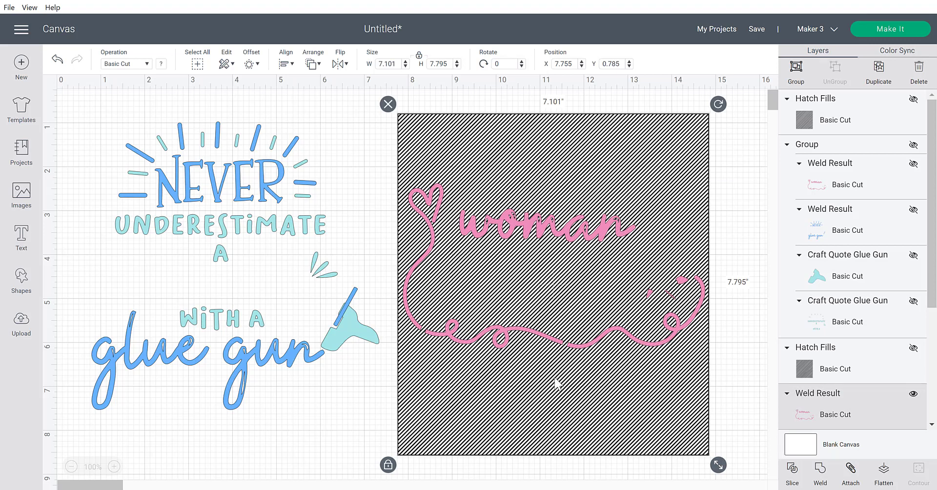
Slice the pink piece out of the hatch fill and delete the leftover hatched rectangle.
left_click(792, 470)
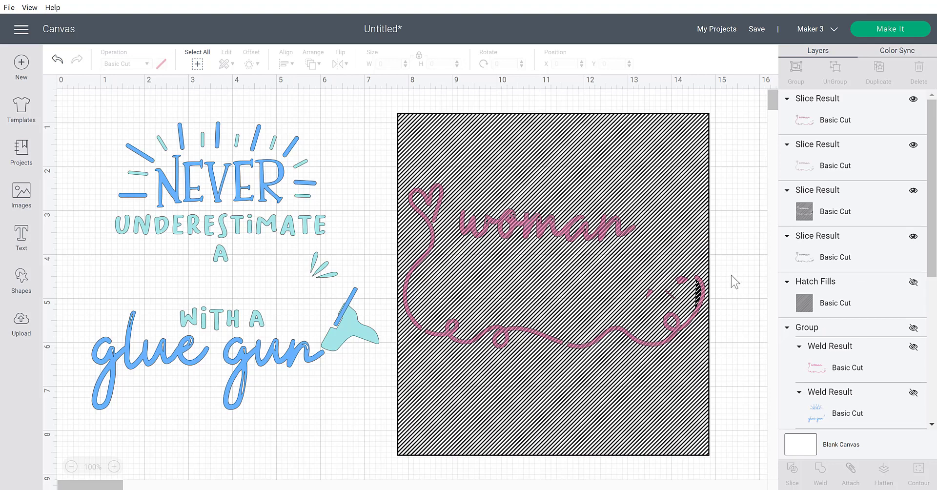
left_click_drag(585, 164, 618, 167)
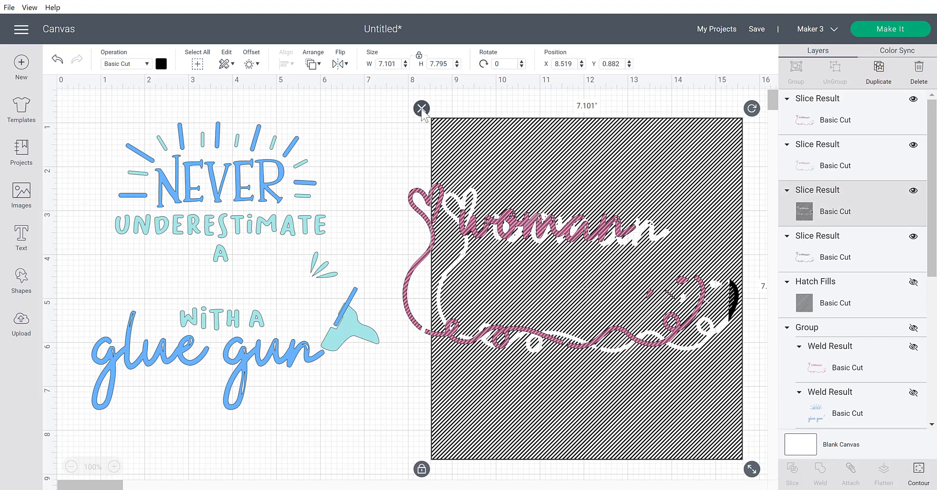
left_click(422, 108)
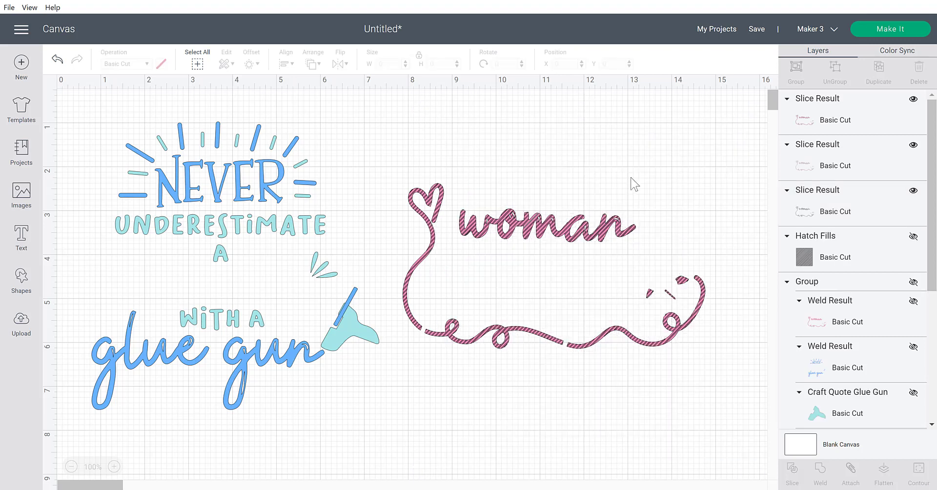
left_click(515, 235)
key("Down")
key("Down")
key("Down")
key("Down")
key("Down")
key("Down")
key("Down")
key("Down")
key("Down")
key("Down")
key("Down")
key("Down")
key("Down")
key("Down")
key("Down")
key("Down")
key("Down")
key("Down")
key("Down")
key("Down")
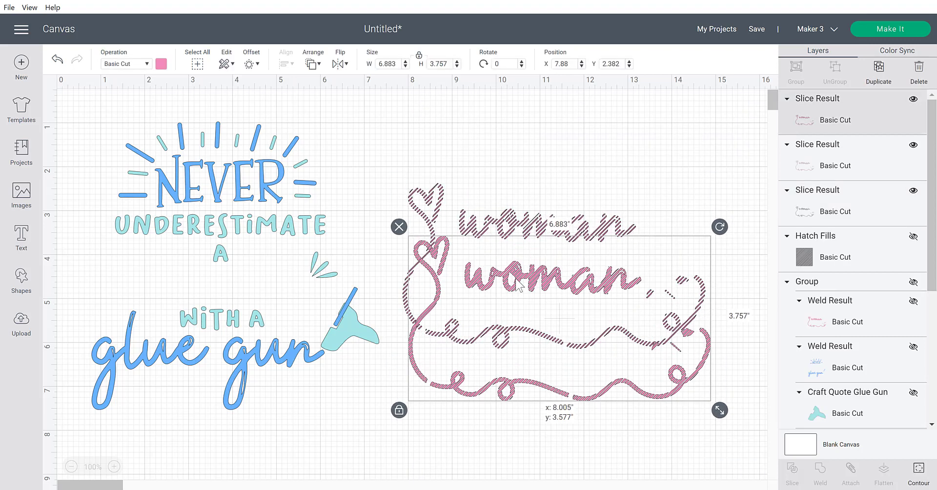
Delete the extra hatched copy and black leftover, then move the hatched pink 'woman' lower left.
left_click_drag(495, 236, 604, 201)
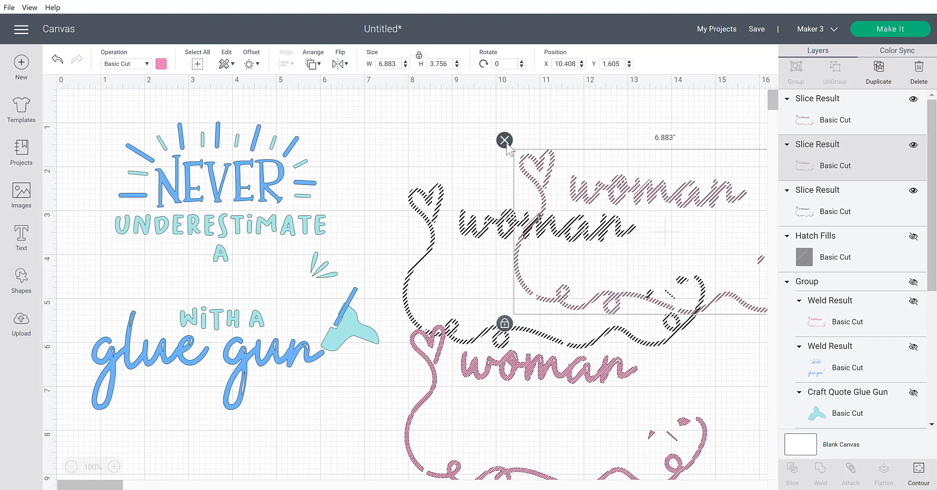
left_click(505, 140)
left_click(515, 343)
key("Delete")
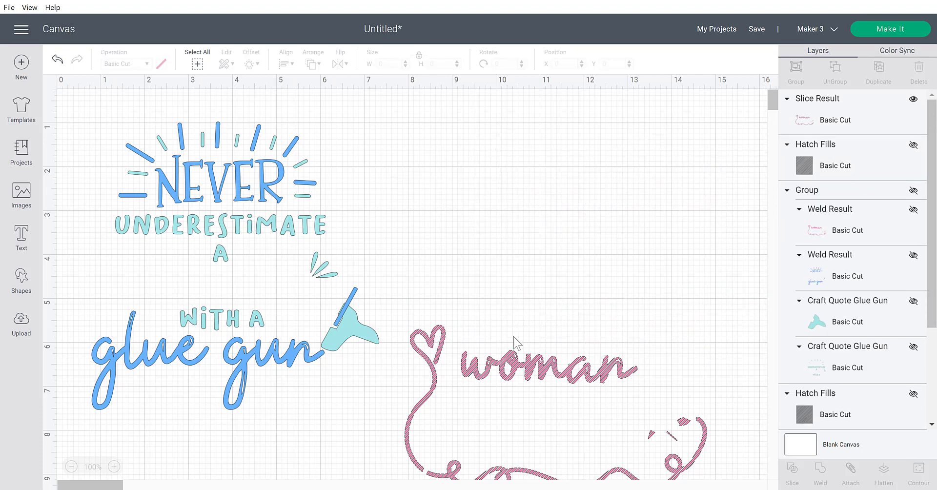
left_click_drag(513, 343, 528, 187)
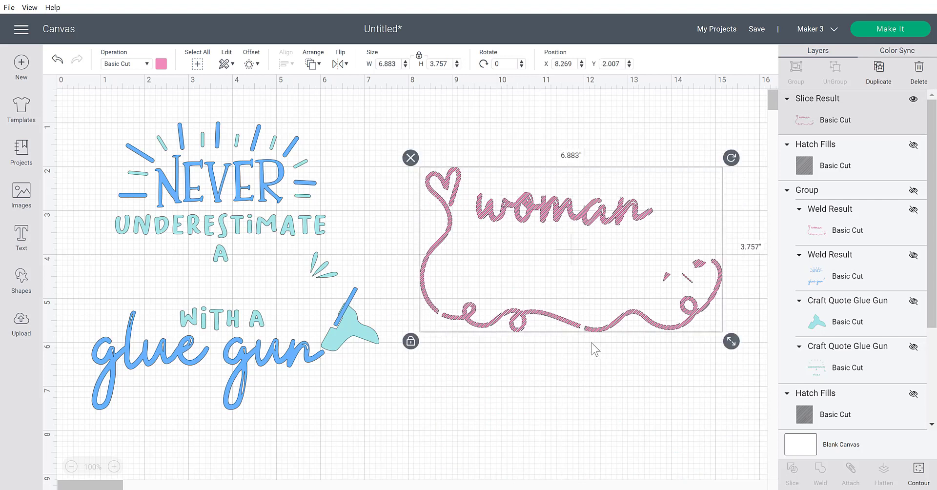
mouse_move(523, 219)
left_mouse_down()
mouse_move(554, 220)
mouse_move(502, 384)
mouse_move(251, 477)
mouse_move(183, 477)
left_mouse_up()
Move the blue lettering right and fit the hatch fill over it at 6.921 × 7.597, keeping a hidden spare.
left_click_drag(243, 366, 579, 372)
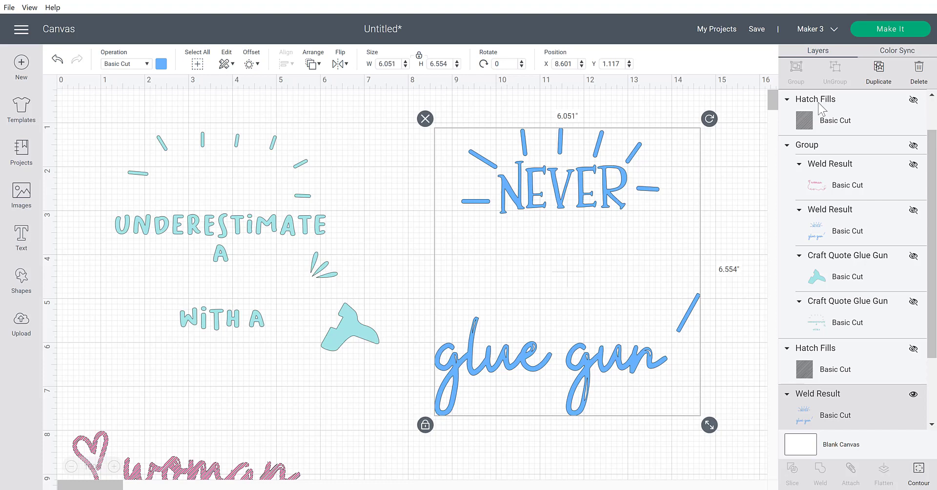
left_click(913, 101)
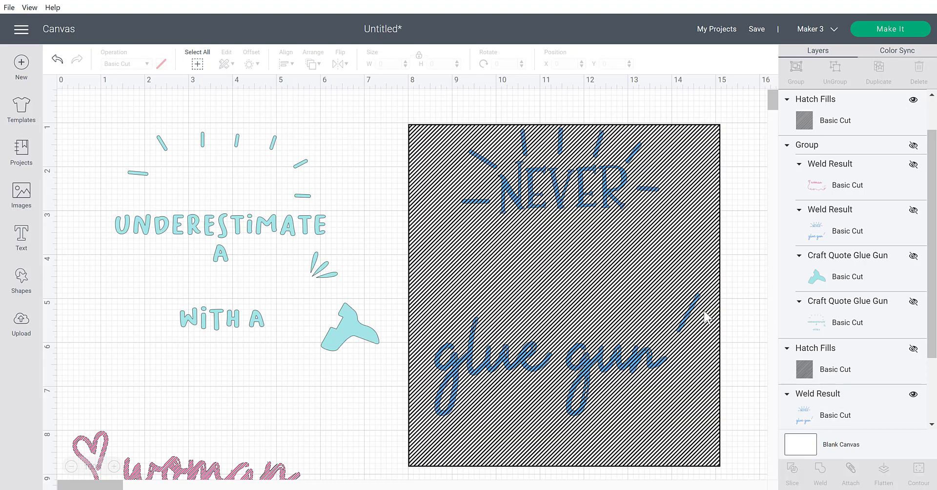
left_click_drag(707, 387, 710, 371)
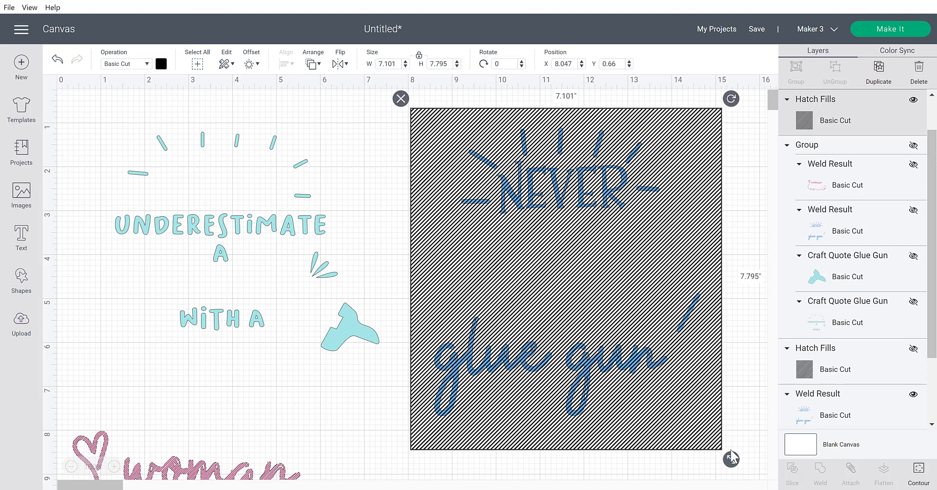
left_click_drag(731, 459, 703, 429)
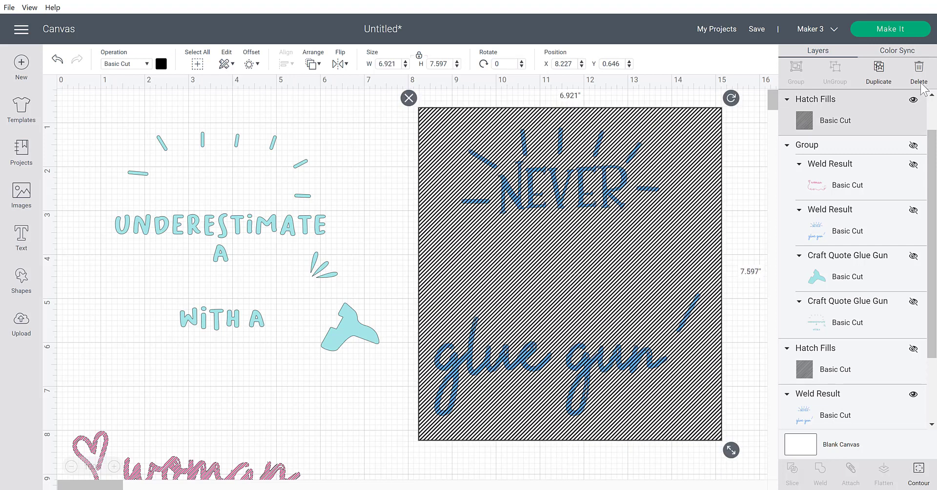
left_click(878, 67)
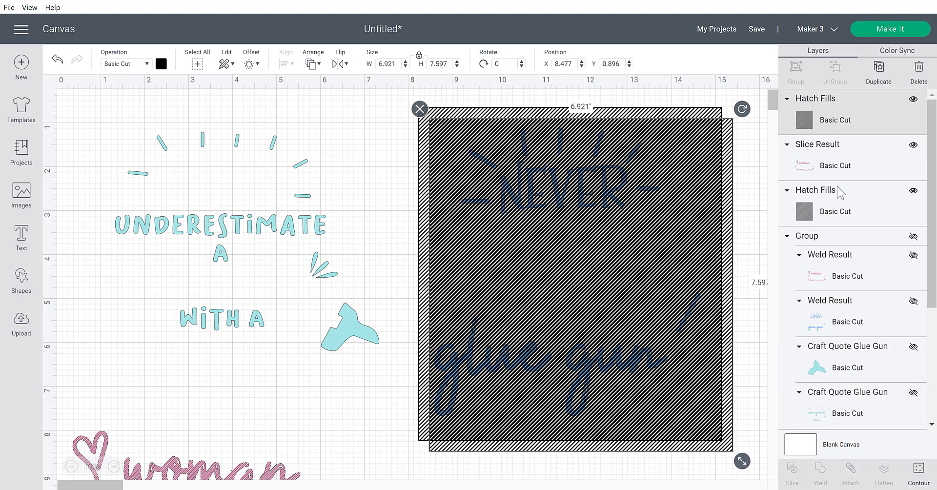
left_click(913, 100)
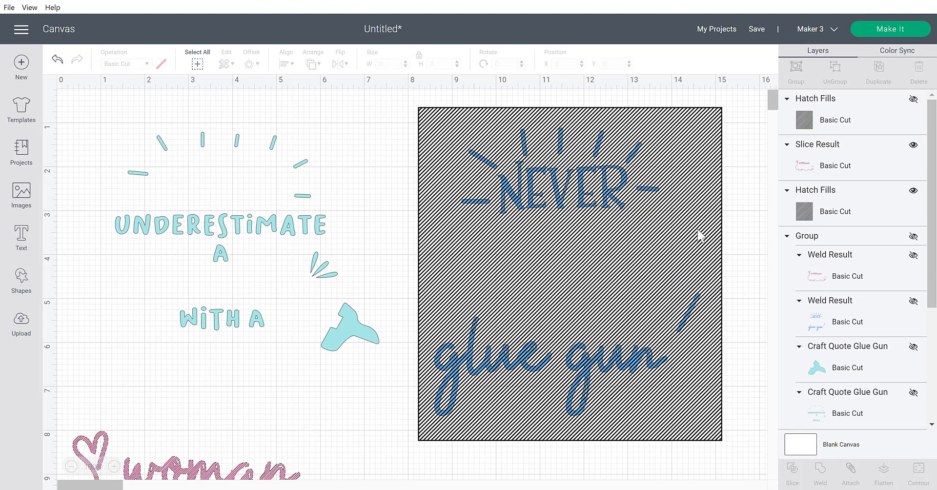
Slice the blue lettering out of the hatch fill and delete the leftover hatch rectangle.
left_click_drag(746, 136, 596, 343)
left_click(793, 471)
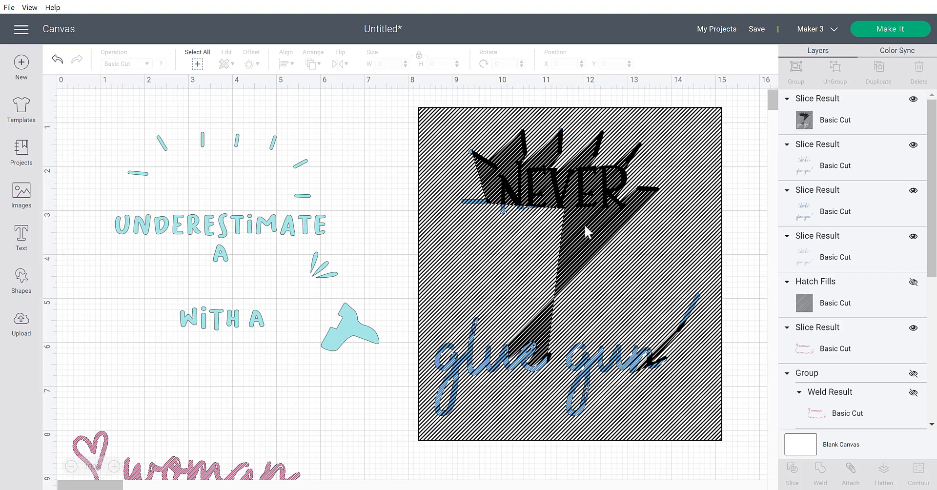
left_click_drag(565, 225, 624, 229)
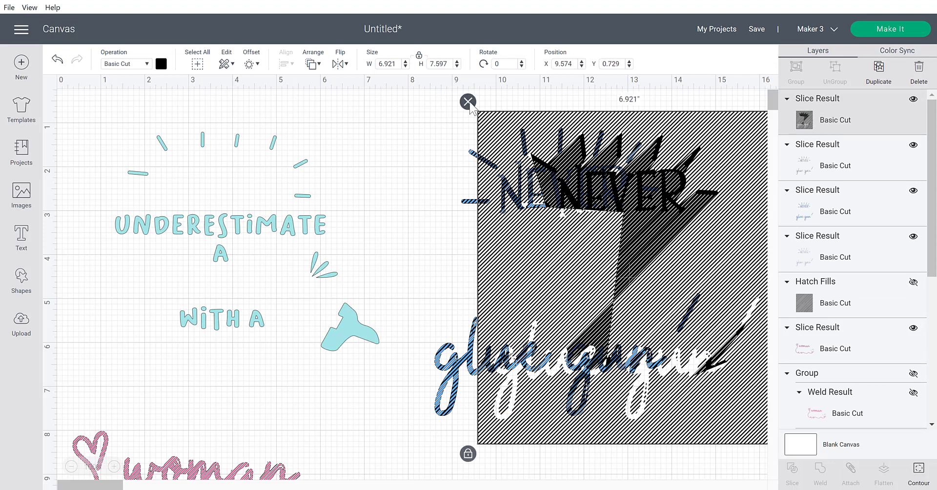
left_click(467, 101)
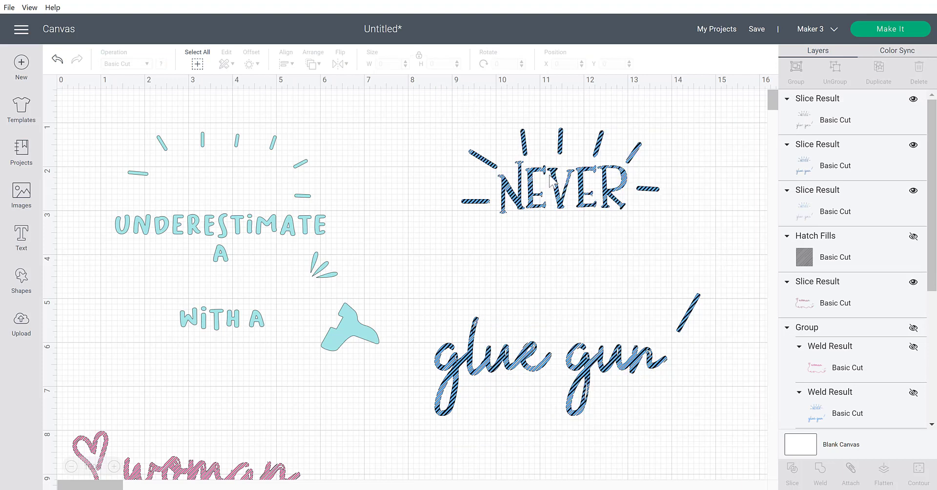
Delete the unwanted blue copy and black hatched 'NEVER' leftover from the slice.
left_click(532, 198)
mouse_move(532, 197)
left_mouse_down()
mouse_move(530, 215)
mouse_move(495, 235)
mouse_move(496, 275)
mouse_move(478, 305)
mouse_move(421, 327)
left_mouse_up()
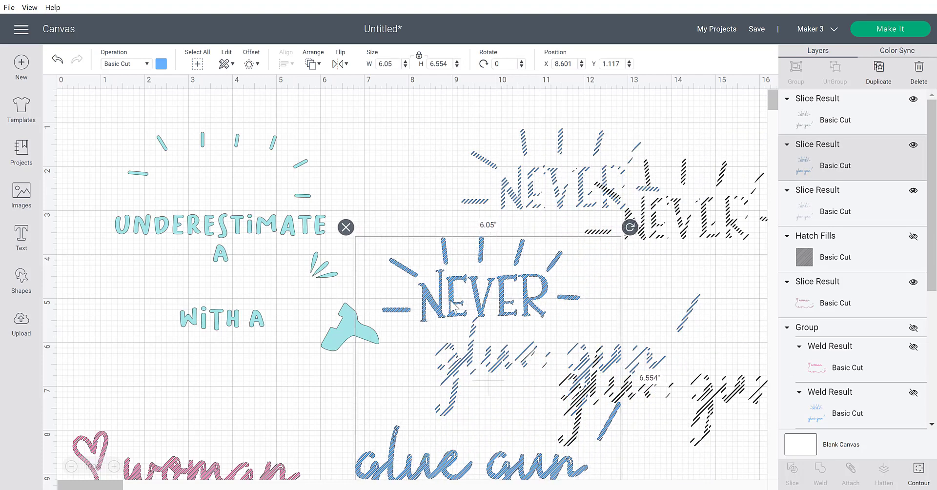
left_click(459, 139)
left_click(426, 120)
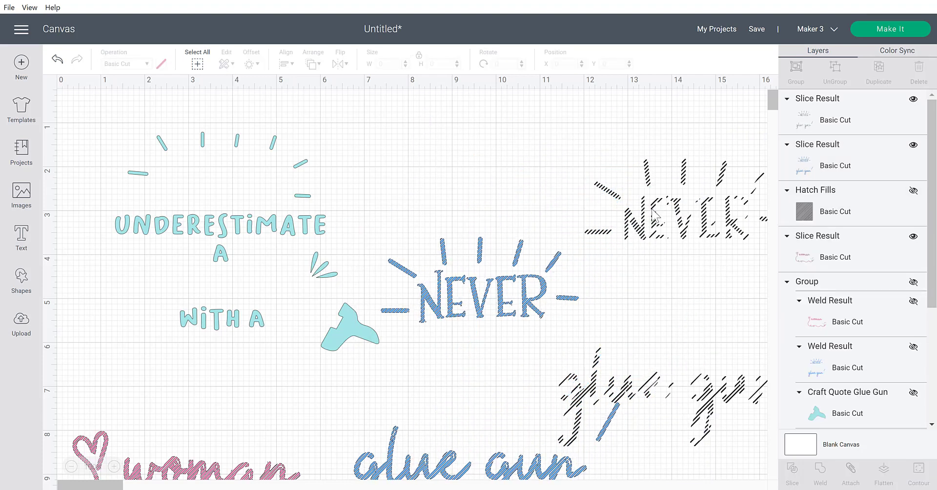
left_click(640, 200)
left_click(548, 148)
Move the hatched blue lettering back right, leaving the teal glue gun in its original spot.
left_click_drag(509, 283, 420, 463)
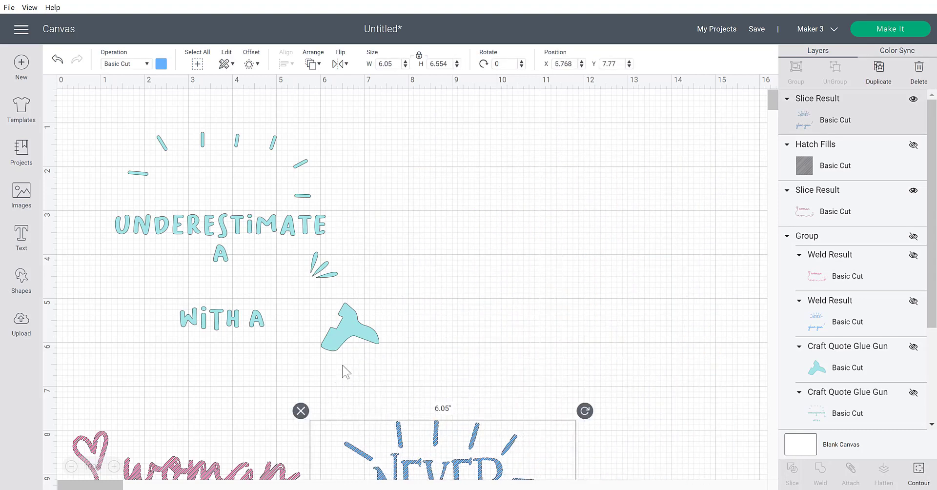
left_click_drag(342, 332, 543, 325)
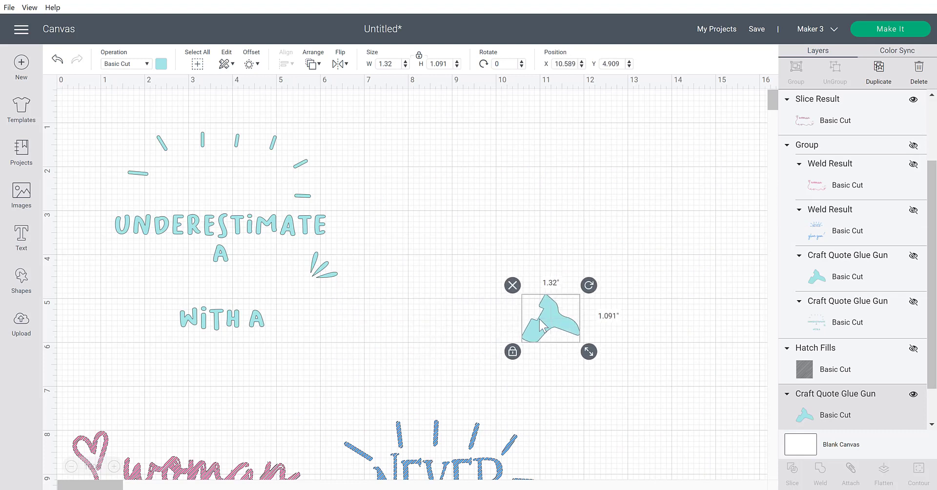
key("ctrl+z")
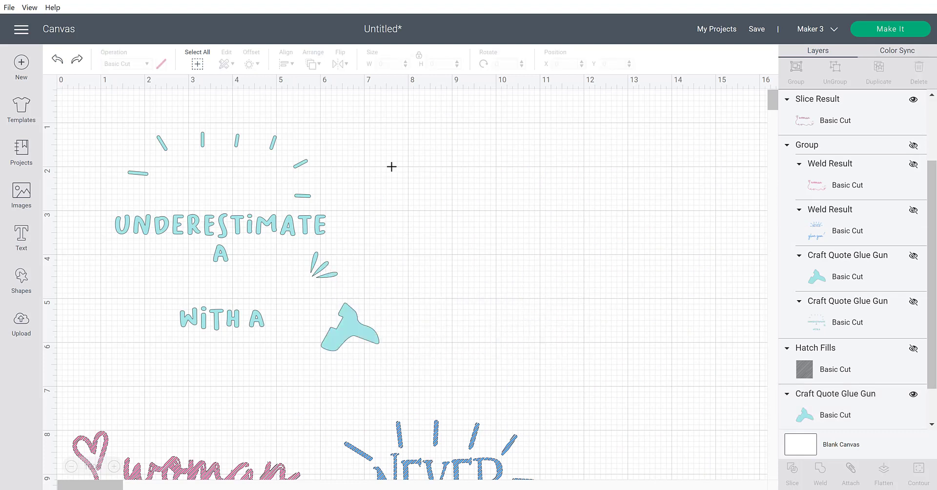
Weld all the teal quote pieces into one shape and move it to the canvas centre.
left_click_drag(422, 141, 108, 361)
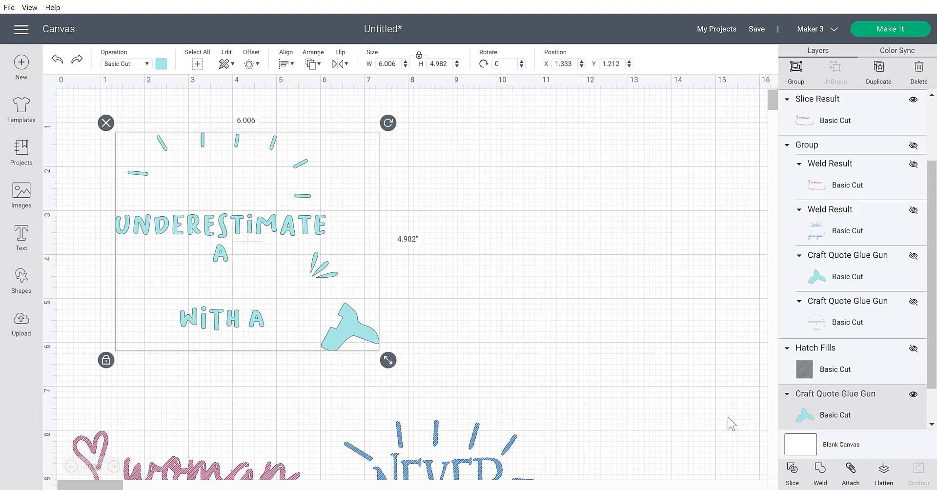
left_click(819, 479)
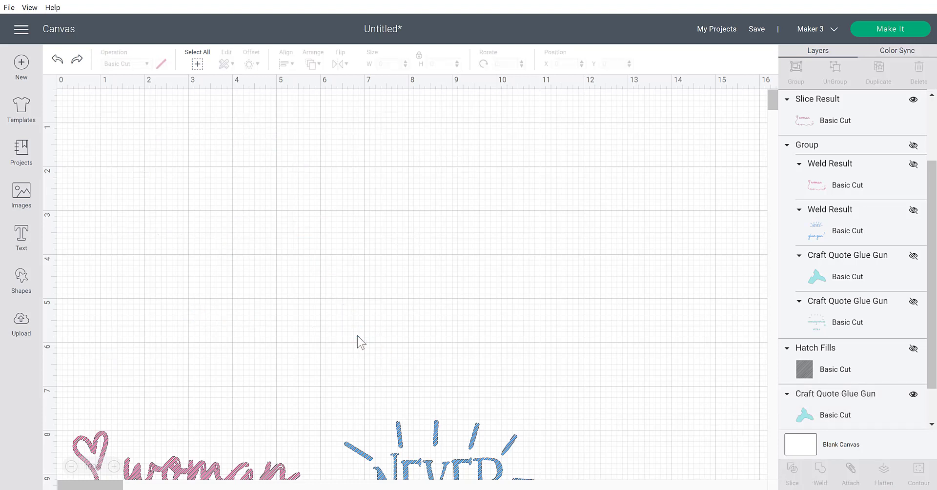
left_click_drag(361, 333, 653, 361)
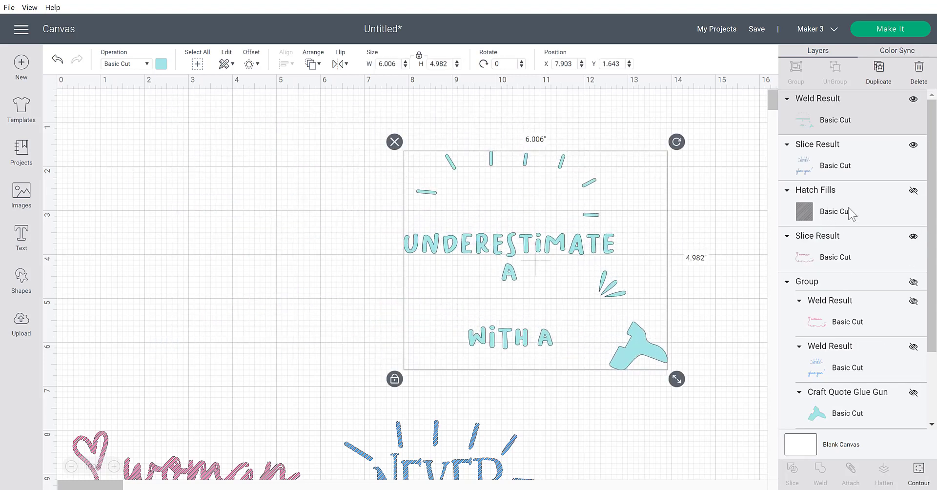
Unhide the hatch rectangle, resize it over the teal quote, and slice the two together.
left_click(913, 191)
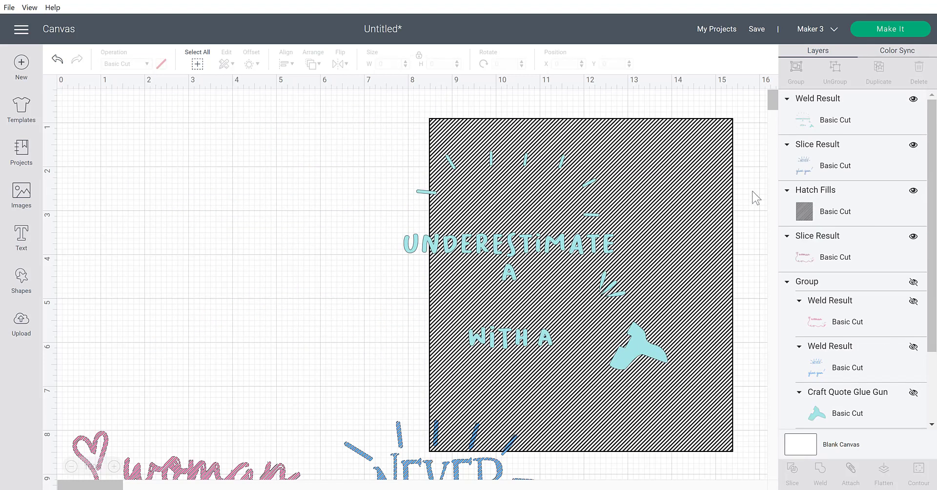
left_click_drag(700, 195, 659, 186)
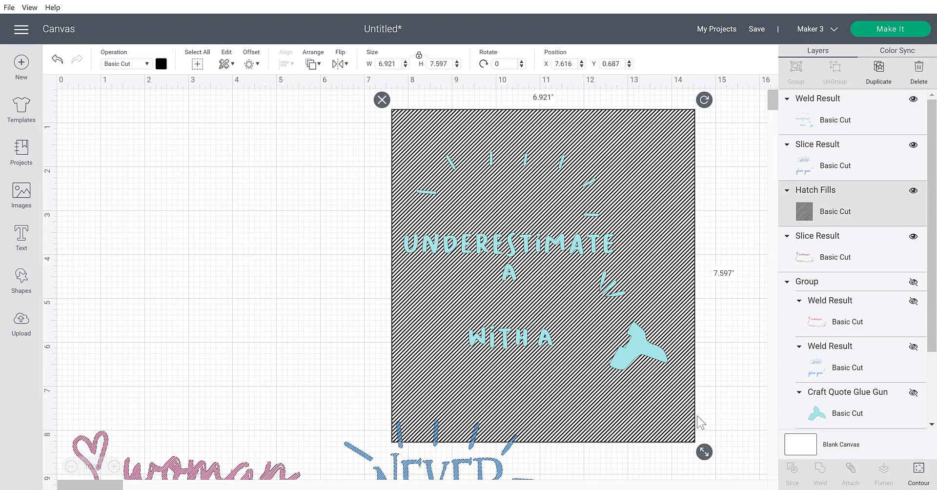
left_click_drag(698, 441, 682, 425)
mouse_move(732, 198)
left_mouse_down()
mouse_move(535, 310)
mouse_move(542, 314)
left_mouse_up()
left_click(792, 470)
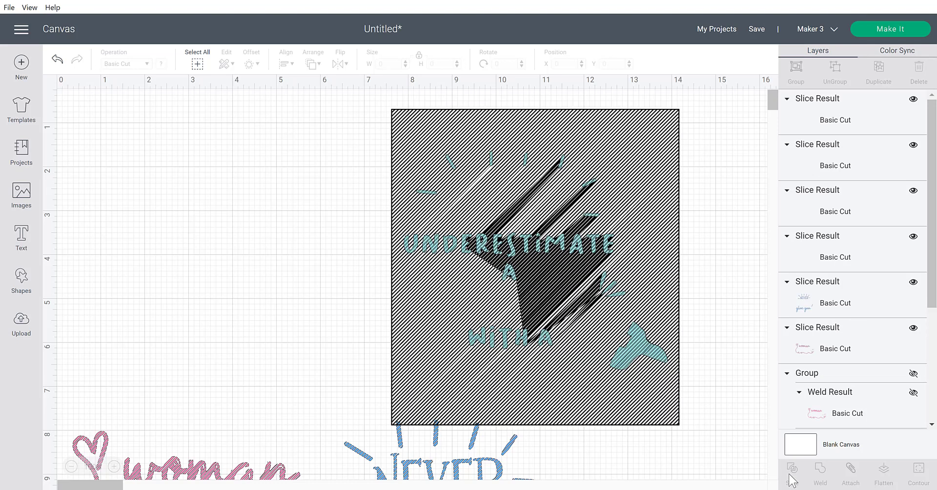
Delete the leftover hatch square and dark slice pieces, then place the hatched teal lettering into the quote.
left_click(640, 169)
left_click(424, 117)
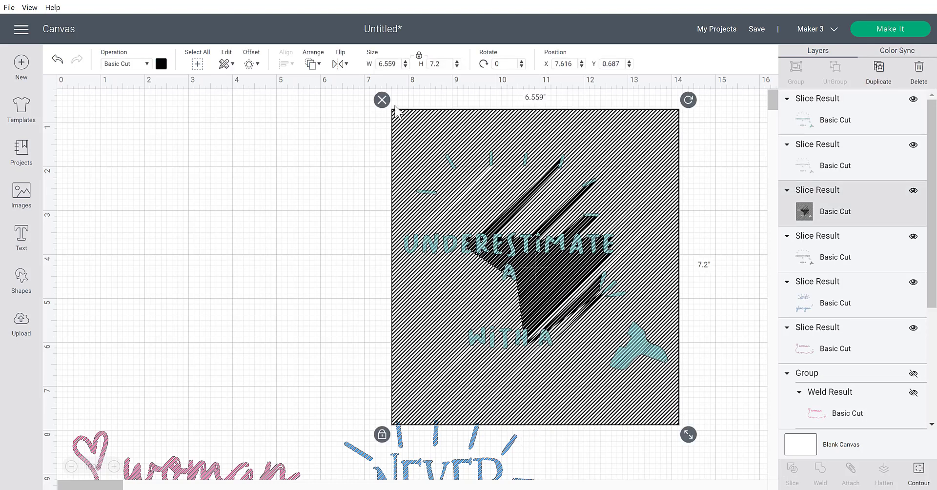
key("Delete")
left_click_drag(408, 247, 146, 254)
left_click(418, 177)
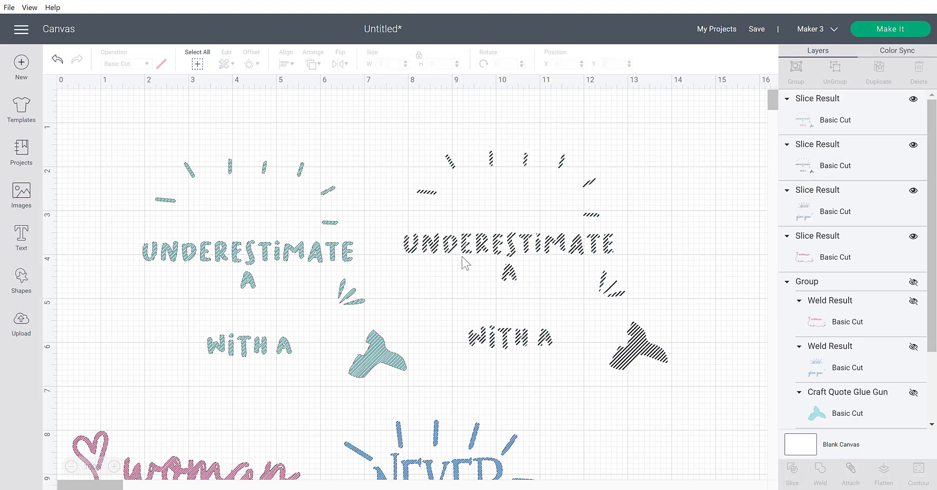
left_click(395, 142)
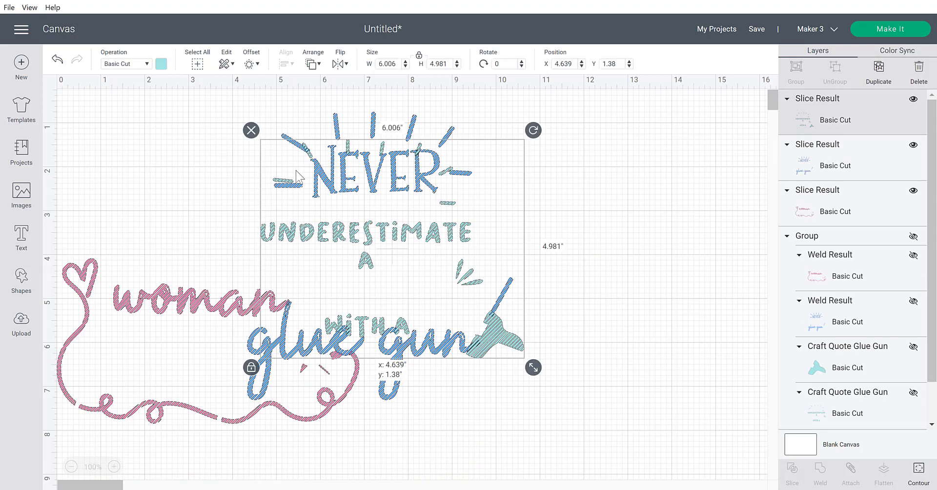
left_click_drag(380, 112, 211, 171)
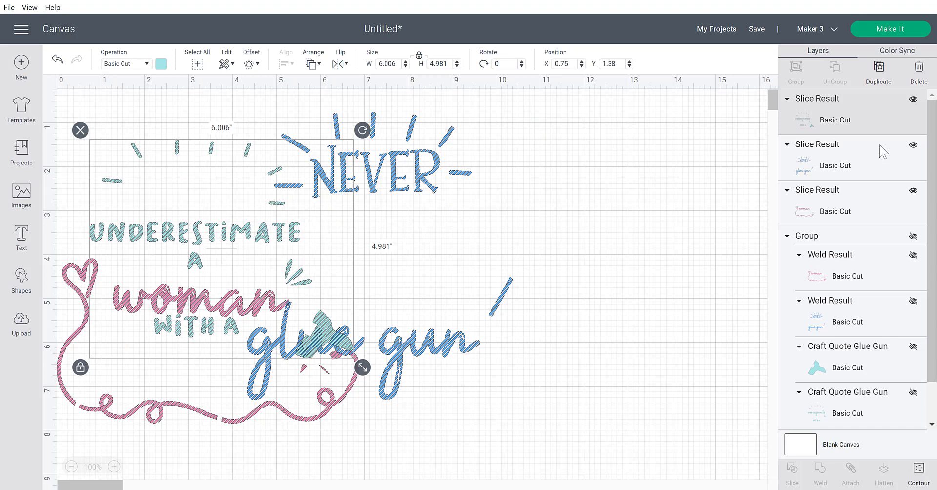
scroll(933, 153, "down", 1)
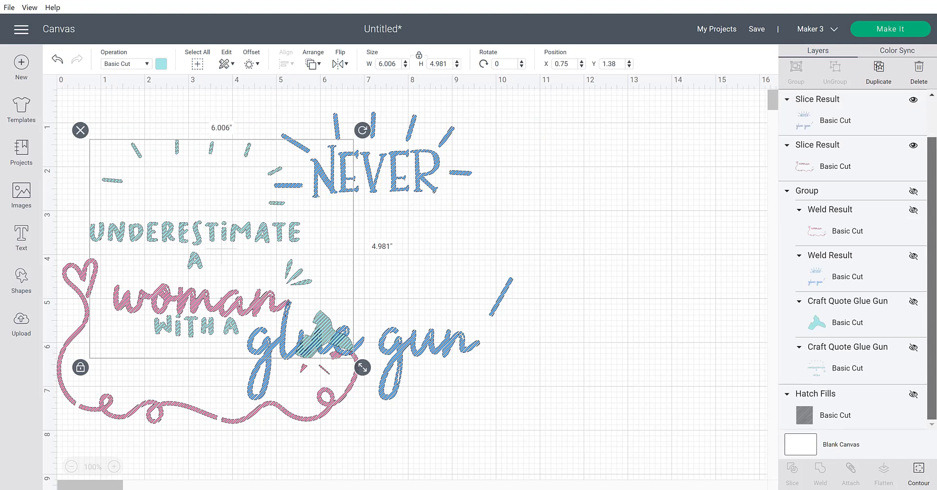
Show the solid-colour original quote again and move the teal, blue and pink hatched pieces right.
left_click(913, 191)
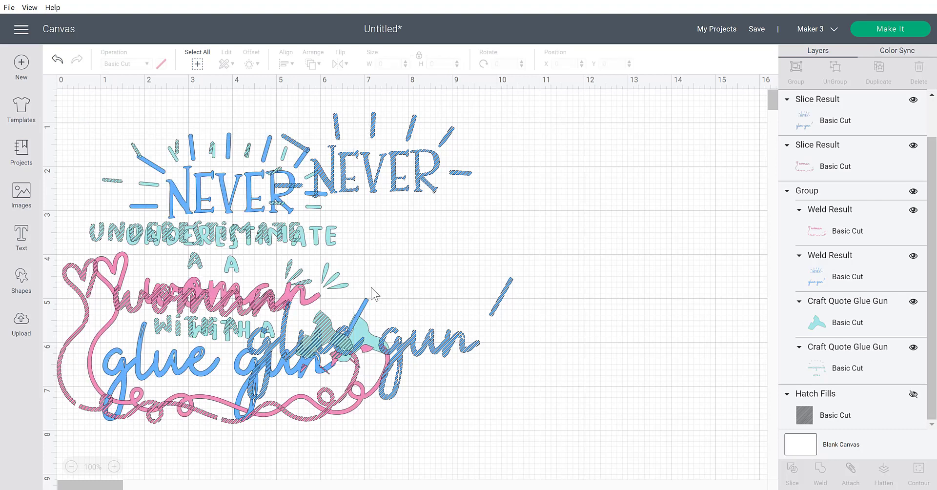
mouse_move(324, 237)
left_mouse_down()
mouse_move(684, 242)
mouse_move(701, 237)
mouse_move(720, 188)
left_mouse_up()
mouse_move(321, 288)
left_mouse_down()
mouse_move(522, 332)
mouse_move(577, 300)
mouse_move(603, 318)
left_mouse_up()
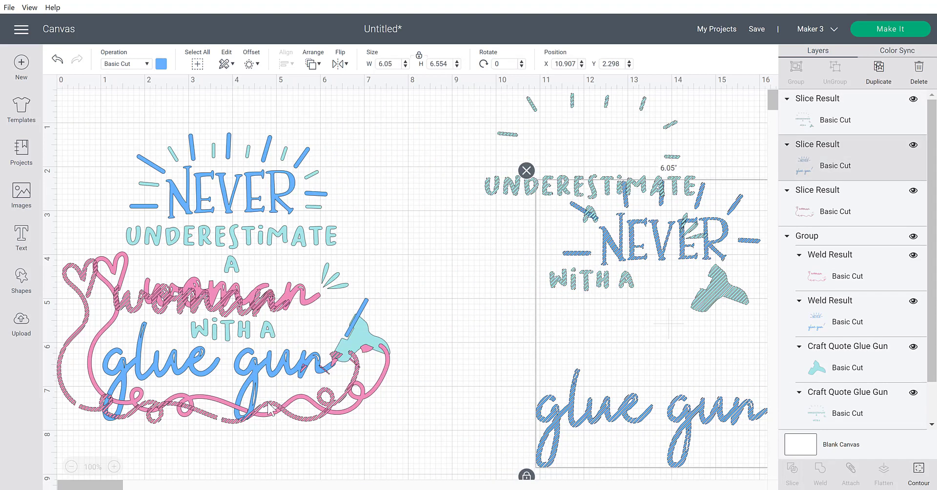
mouse_move(280, 409)
left_mouse_down()
mouse_move(386, 380)
mouse_move(738, 362)
left_mouse_up()
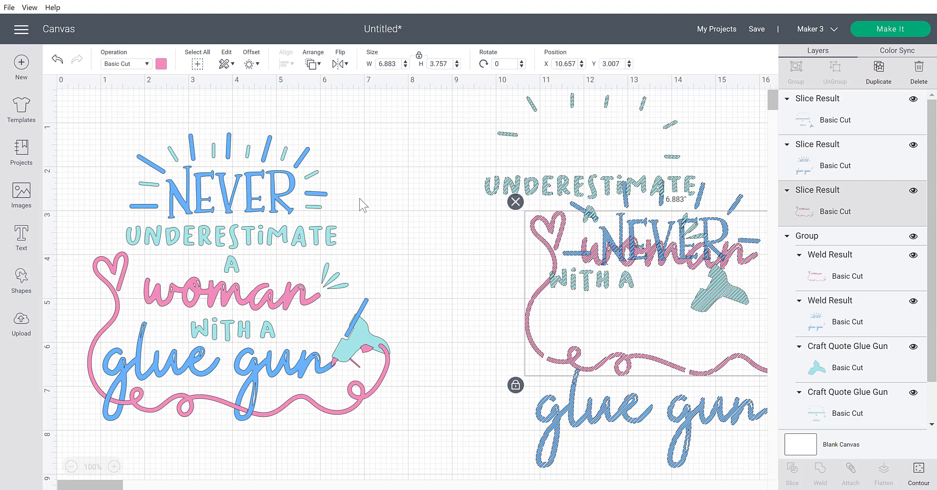
Lower the teal hatched lettering on the right and select the whole original quote on the left.
left_click(404, 193)
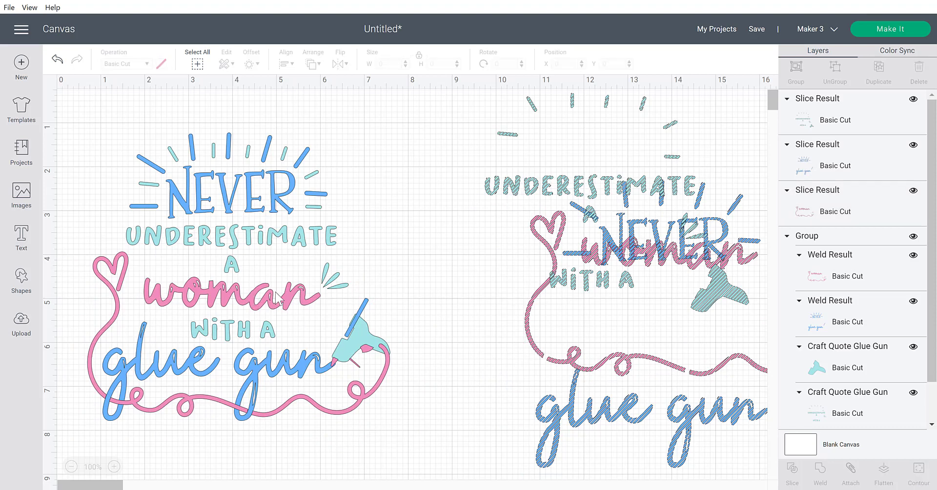
mouse_move(683, 218)
left_mouse_down()
mouse_move(628, 191)
mouse_move(662, 274)
mouse_move(707, 274)
left_mouse_up()
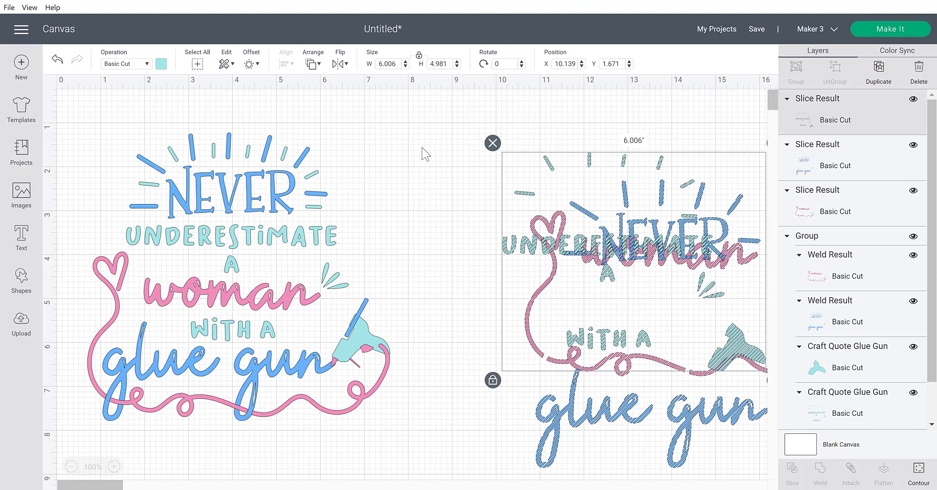
left_click_drag(422, 146, 91, 444)
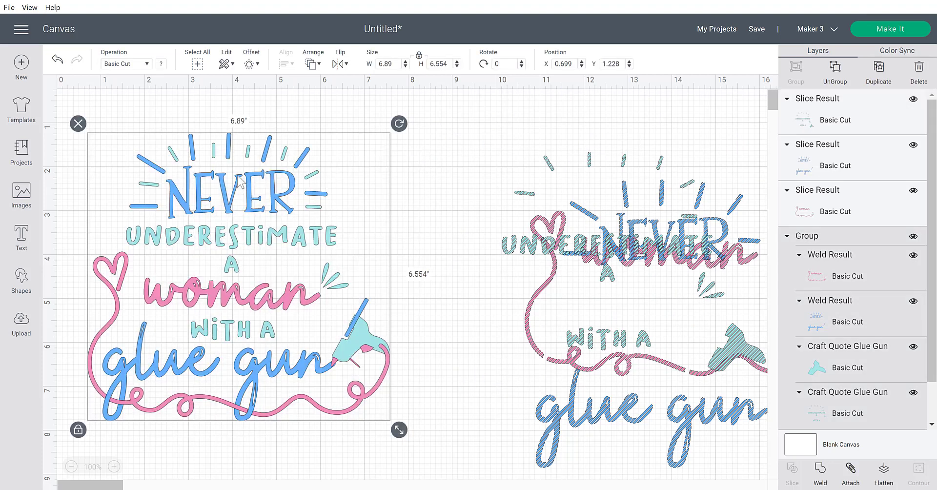
Switch the original left quote to the Pen operation and shift the teal hatched lettering left.
left_click(125, 68)
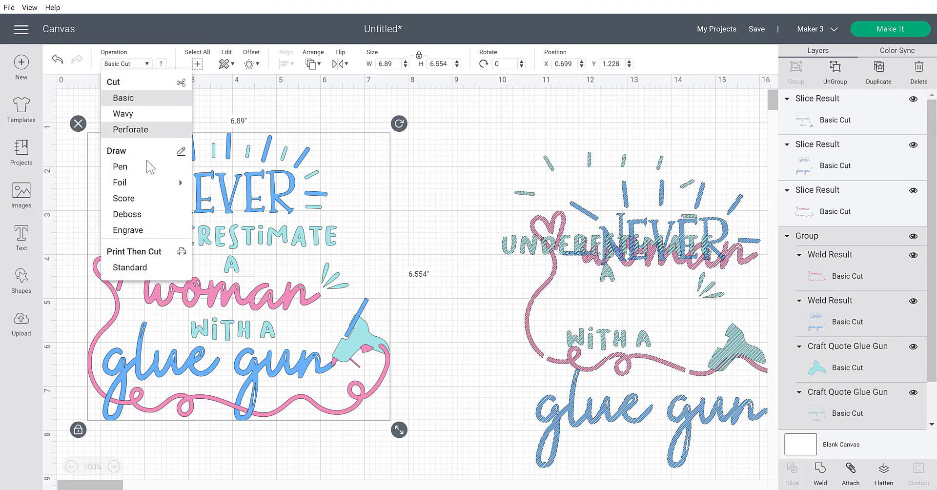
left_click(120, 167)
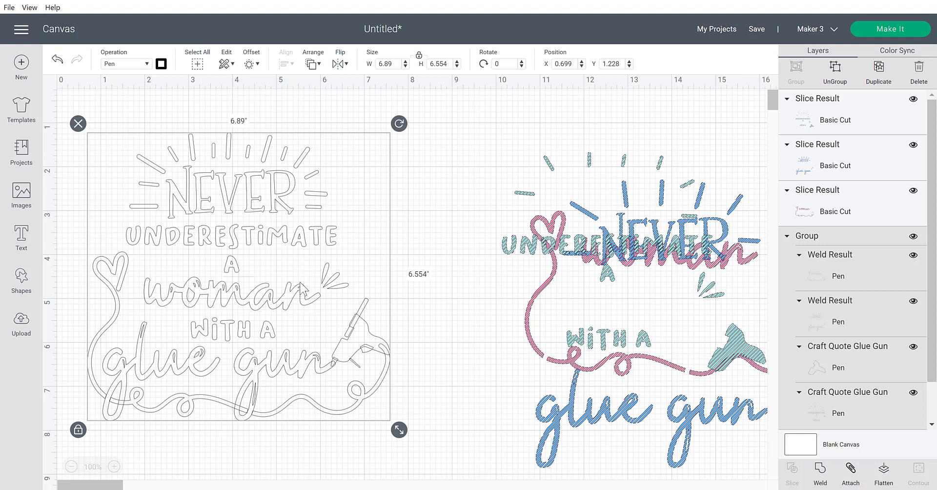
left_click_drag(499, 176, 406, 169)
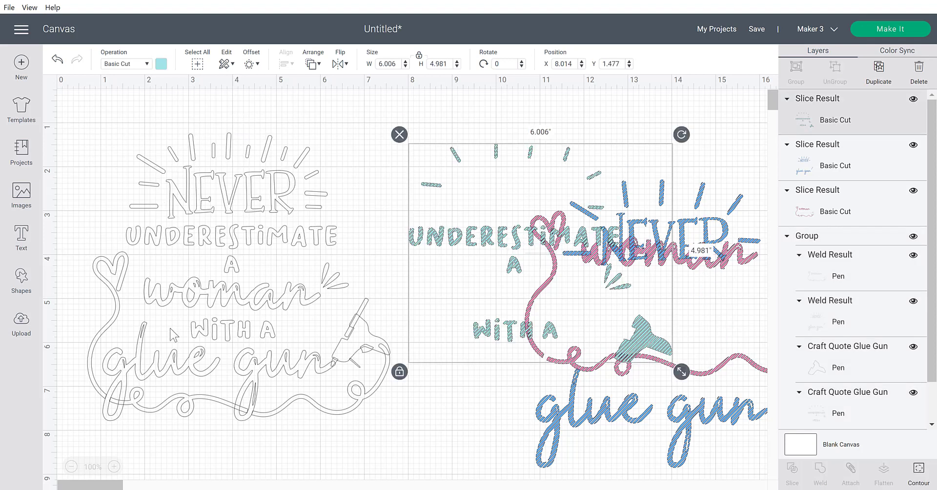
Line up the teal and blue hatched pieces with the pink one and set them all to Pen.
left_click_drag(463, 246, 424, 229)
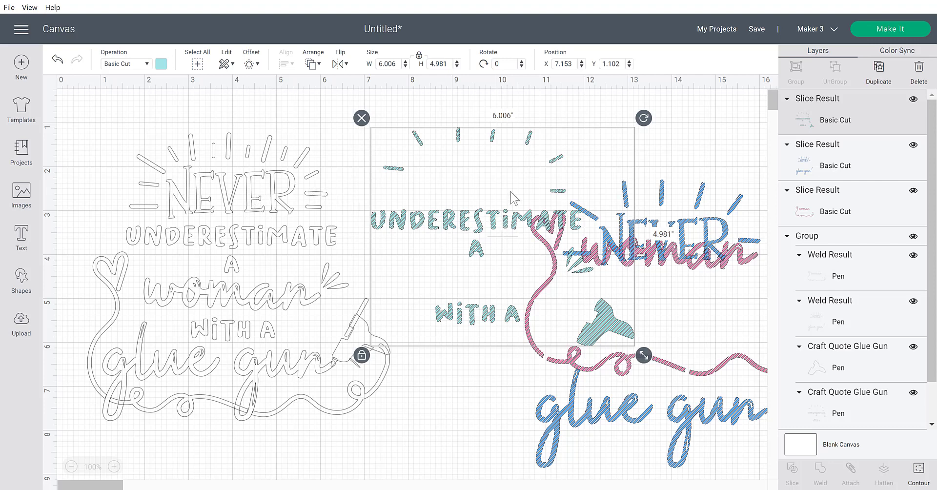
left_click_drag(725, 439, 479, 151)
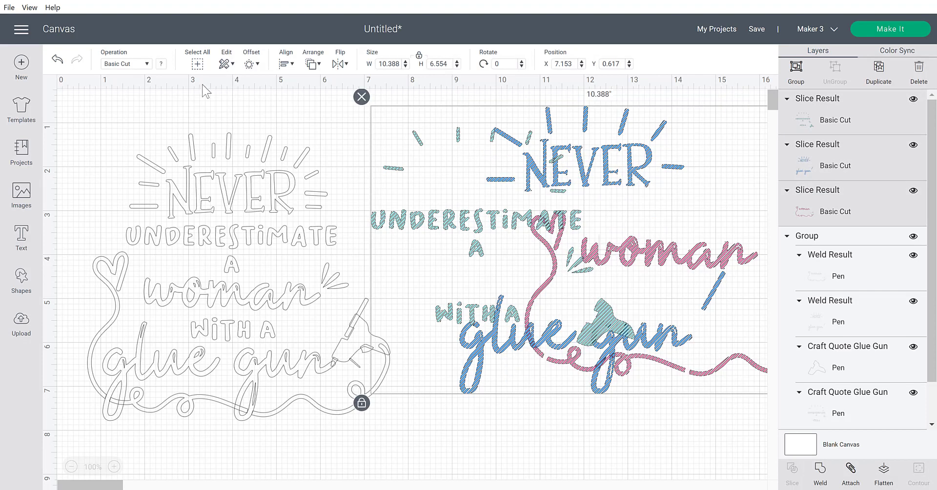
left_click(125, 64)
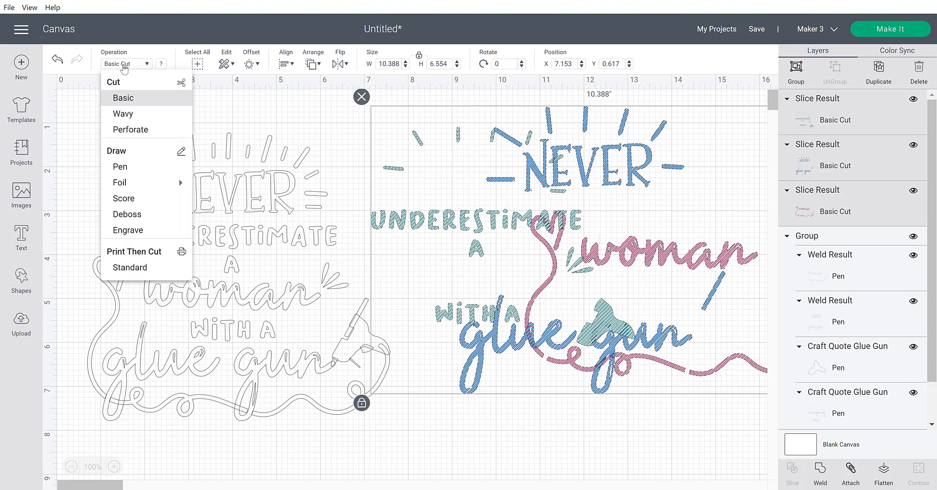
left_click(130, 171)
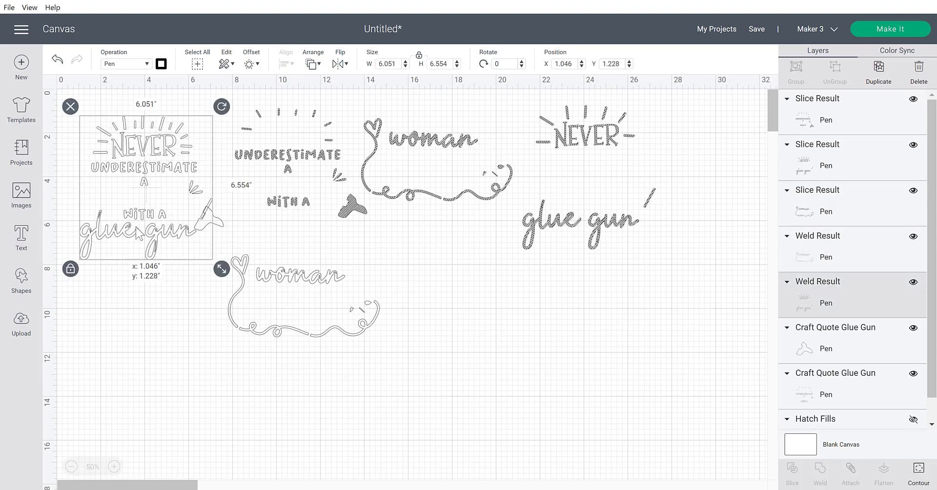
Lower the outlined NEVER glue gun and place the hatched woman over the outlined woman.
left_click_drag(142, 220, 142, 374)
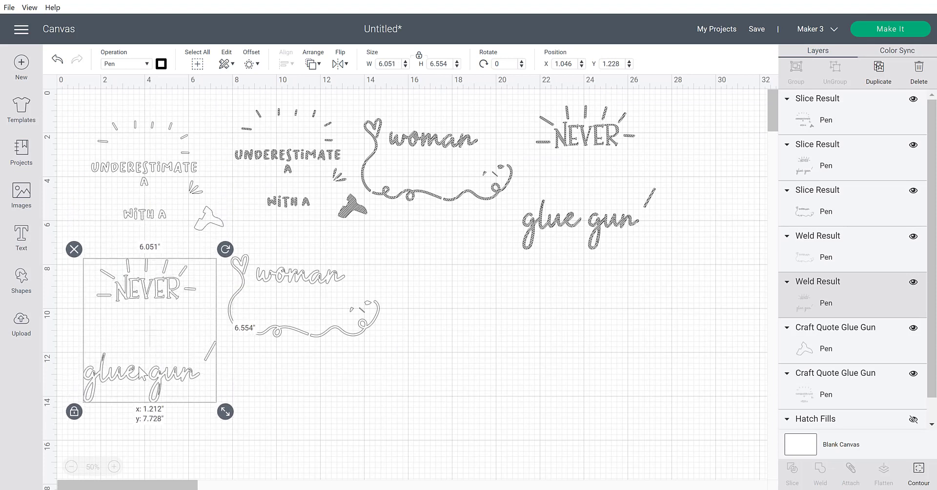
left_click_drag(298, 341, 337, 354)
mouse_move(414, 183)
left_mouse_down()
mouse_move(453, 264)
mouse_move(438, 418)
mouse_move(294, 455)
mouse_move(313, 420)
left_mouse_up()
left_click(455, 325)
left_click_drag(455, 325, 329, 409)
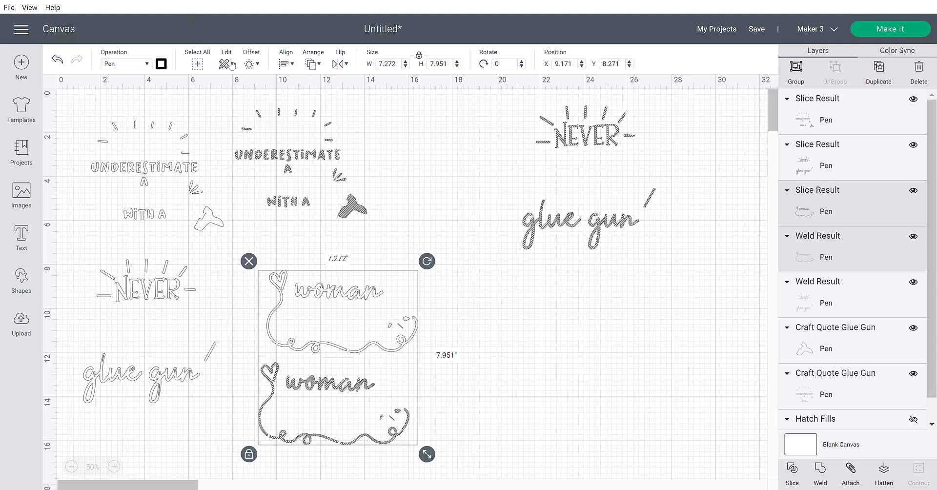
Centre and attach the two woman layers, shift them right, and move outlined NEVER down-left.
left_click(291, 68)
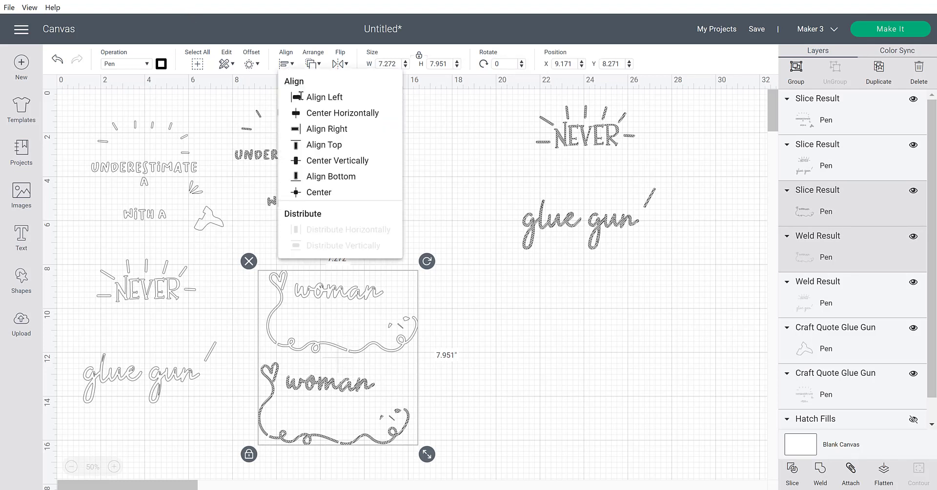
left_click(328, 196)
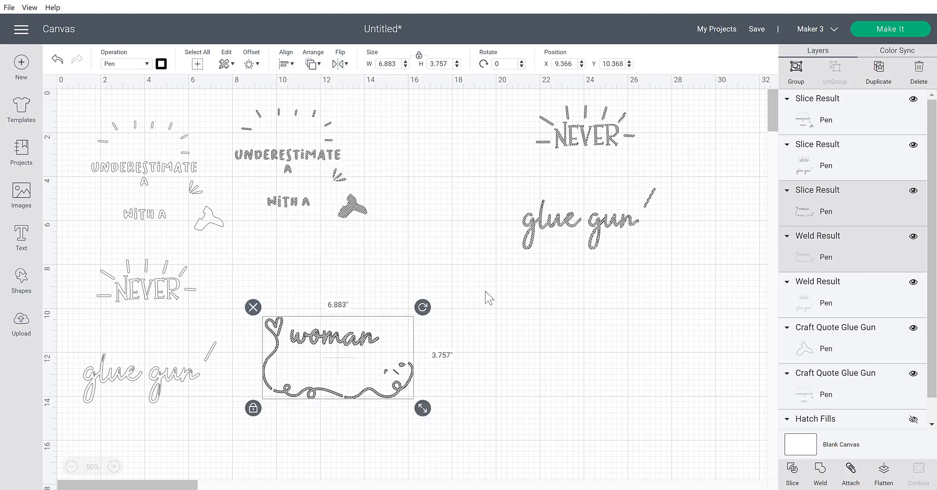
left_click(852, 472)
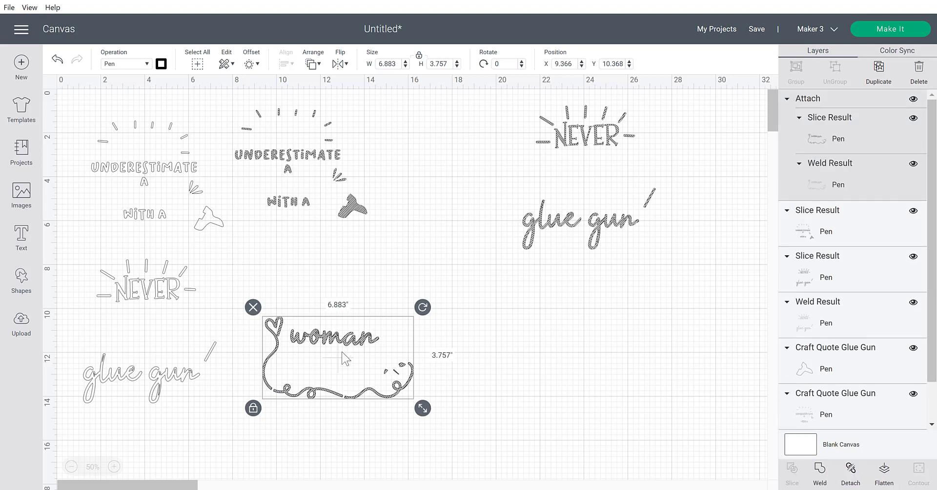
left_click_drag(341, 352, 430, 361)
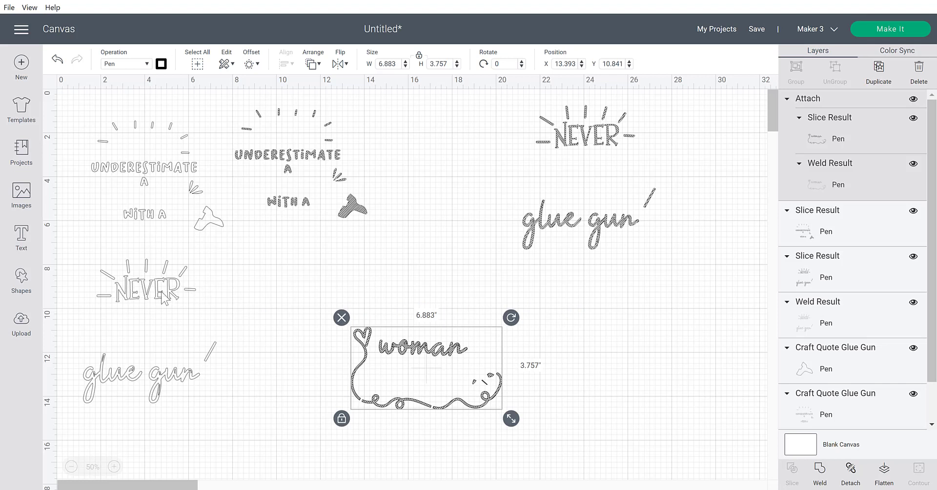
left_click_drag(162, 296, 204, 318)
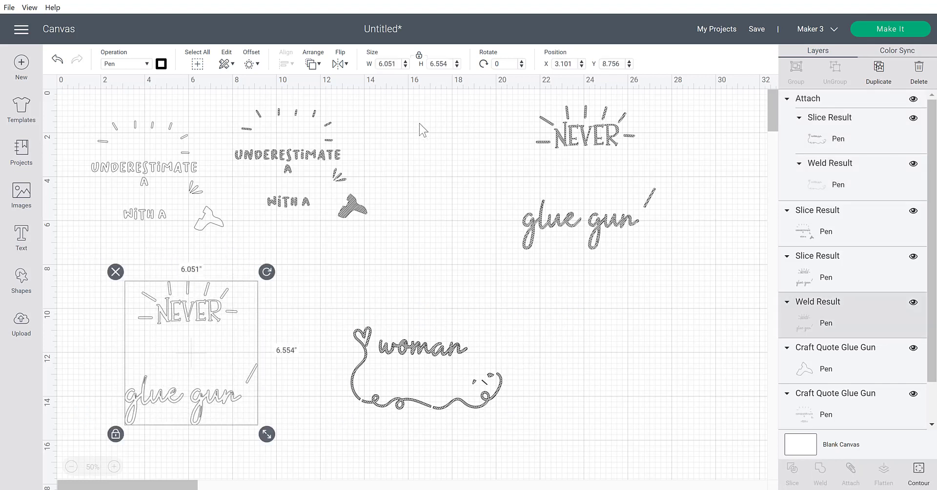
Weld the outlined UNDERESTIMATE pieces into one shape.
left_click_drag(420, 123, 145, 189)
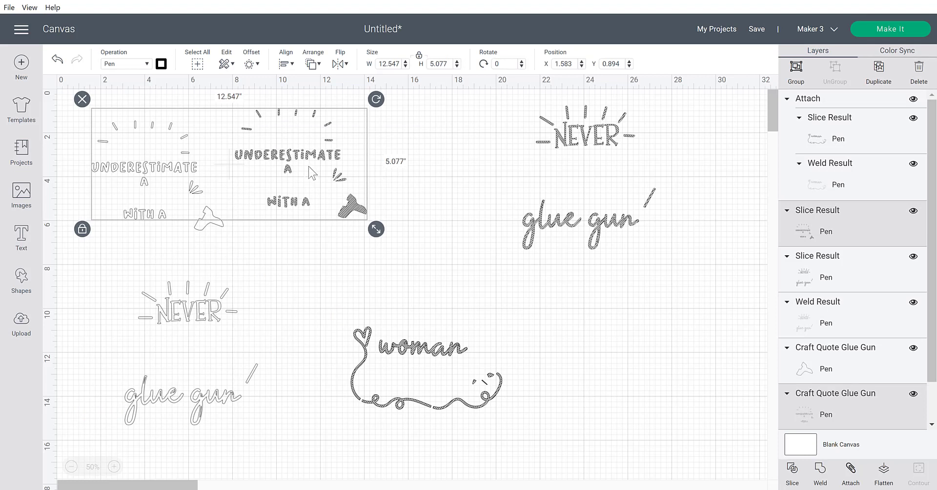
left_click_drag(211, 244, 108, 159)
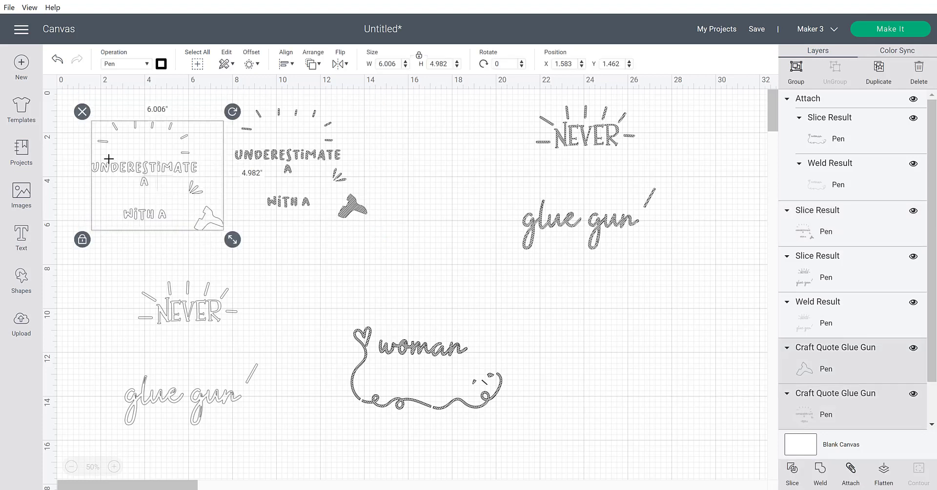
left_click(820, 473)
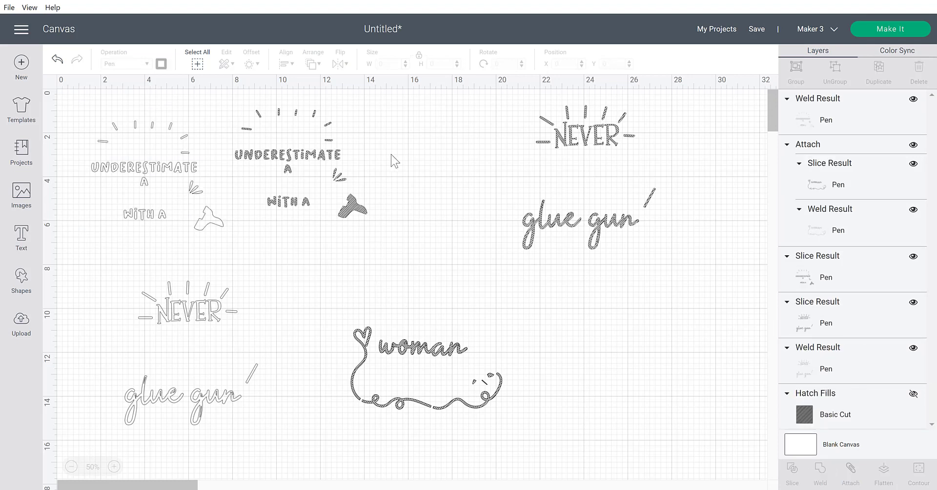
Centre and attach the hatched and outlined UNDERESTIMATE, then move it toward the canvas centre.
left_click_drag(397, 117, 128, 224)
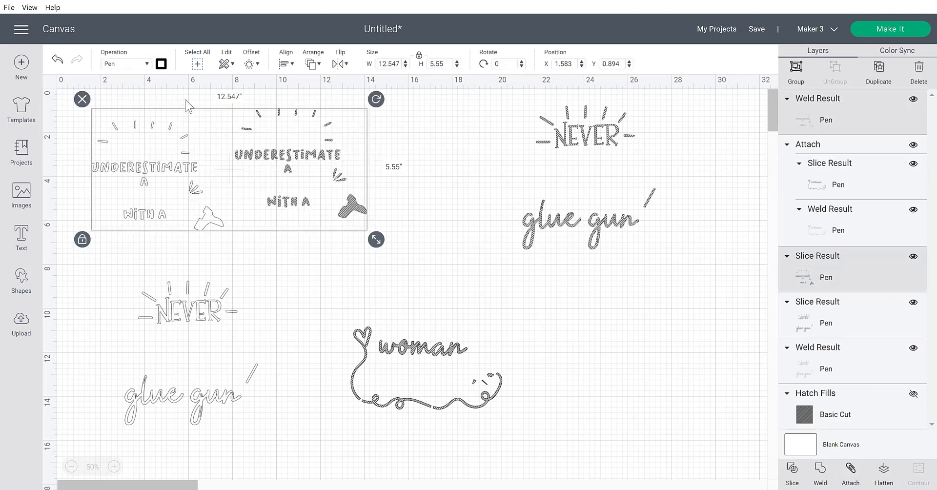
left_click(285, 64)
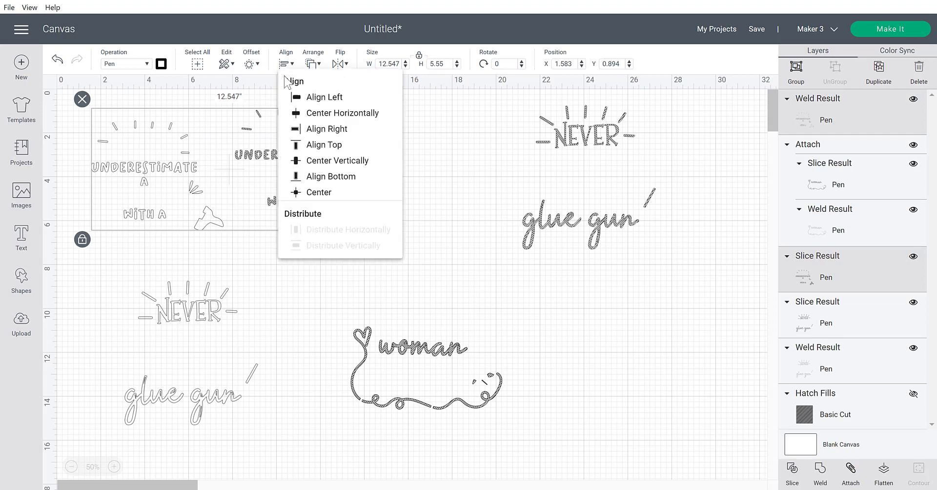
left_click(319, 193)
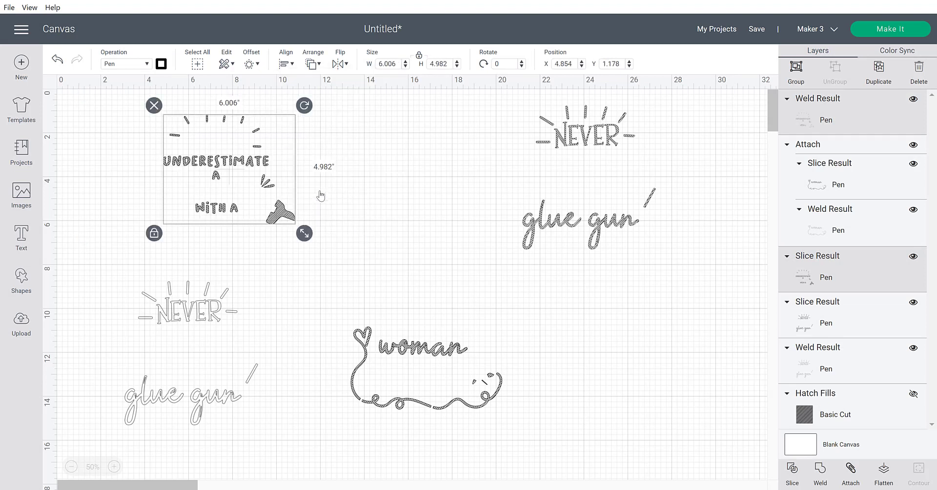
left_click(850, 470)
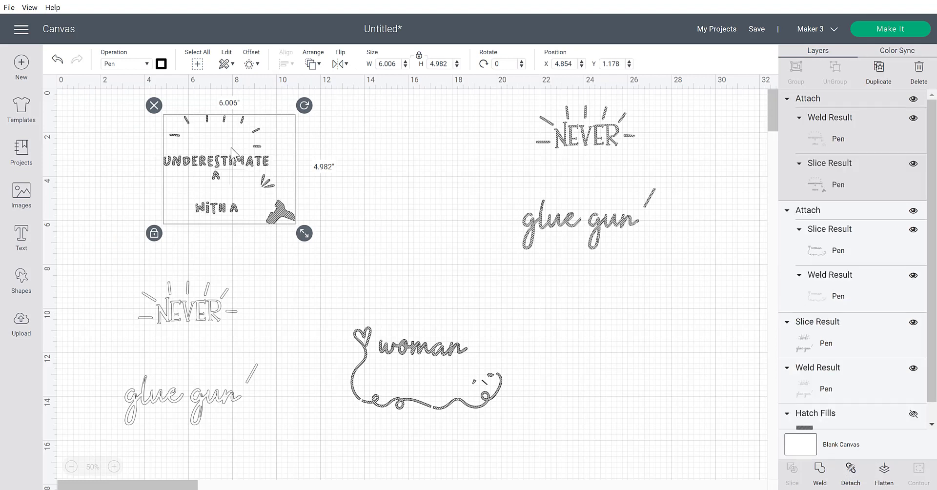
left_click_drag(286, 181, 454, 242)
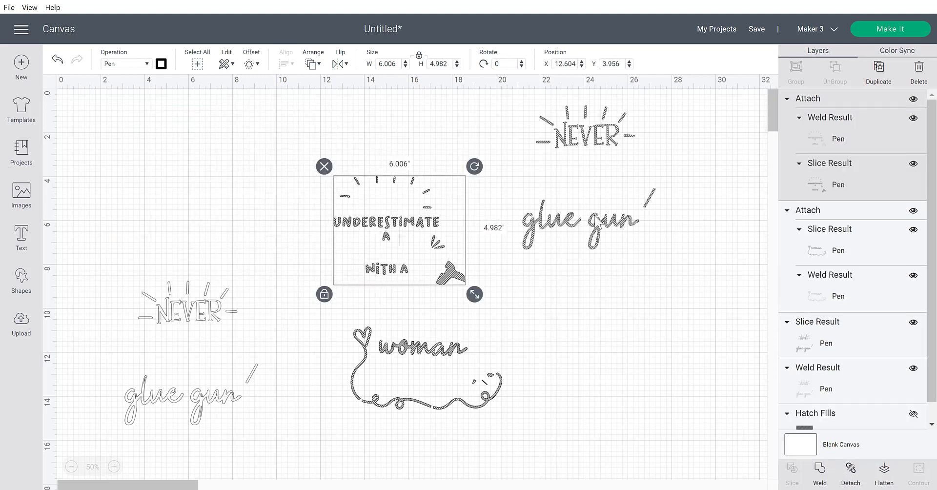
Overlay, centre and attach the hatched and outlined NEVER glue gun designs.
left_click_drag(565, 222, 190, 248)
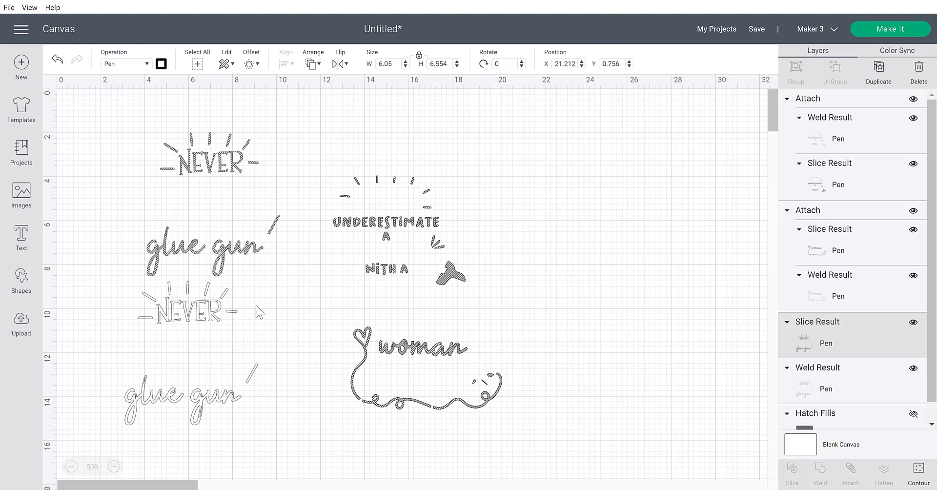
left_click_drag(297, 410, 159, 217)
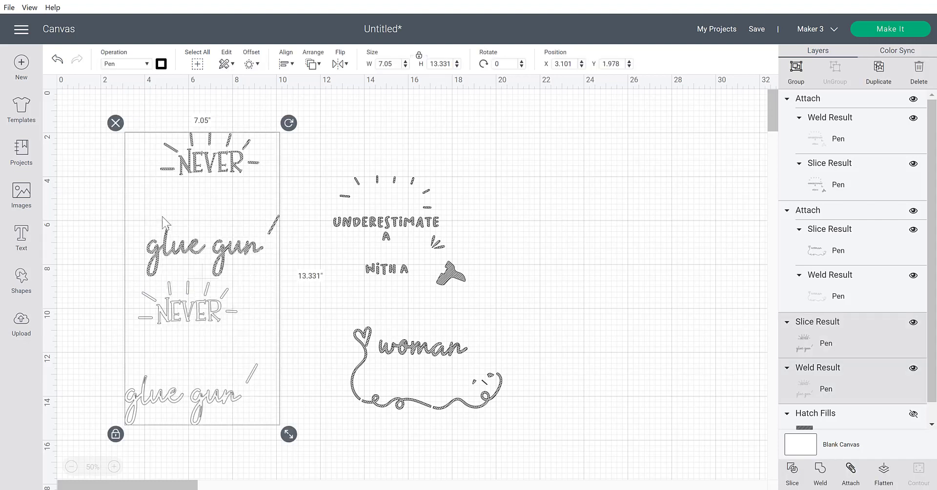
left_click(288, 64)
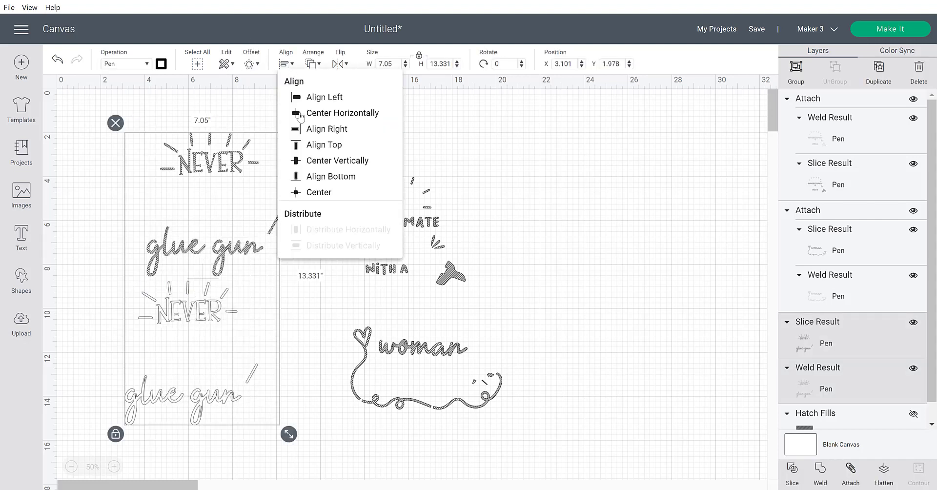
left_click(320, 192)
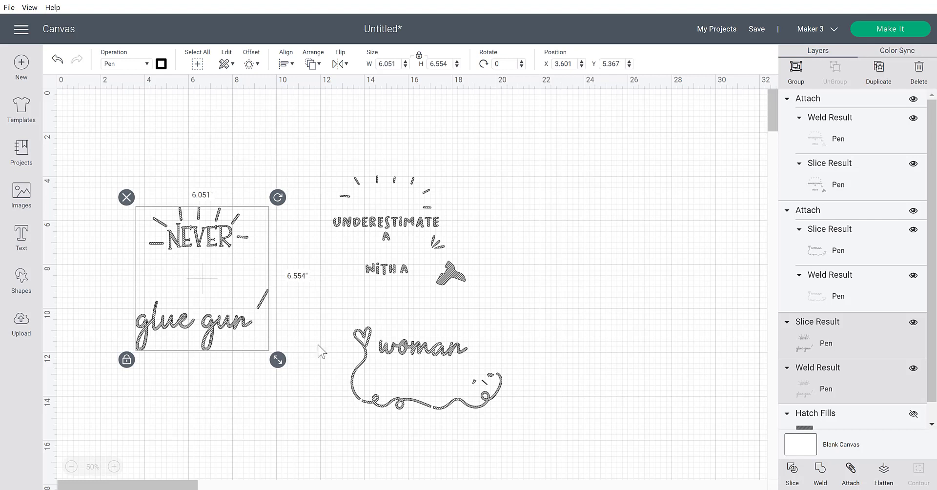
left_click(850, 470)
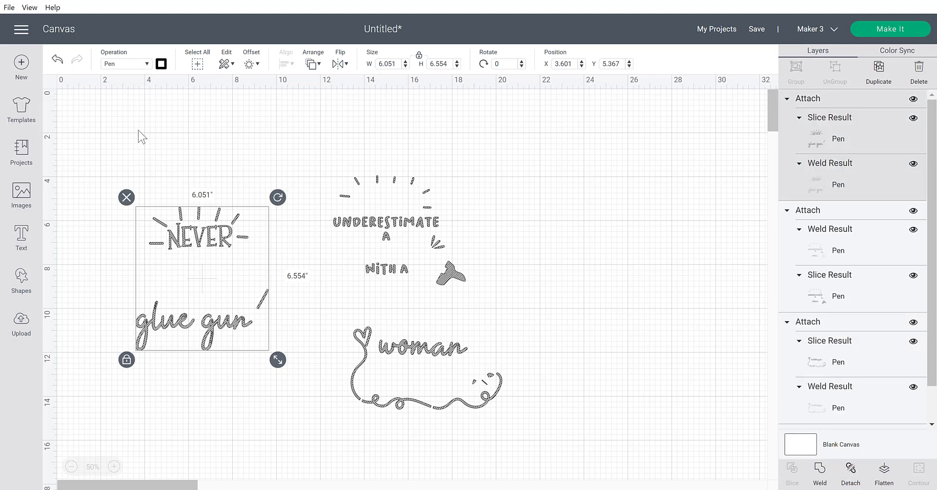
Keep the NEVER glue gun pen colour blue and set UNDERESTIMATE to Mint.
left_click(161, 64)
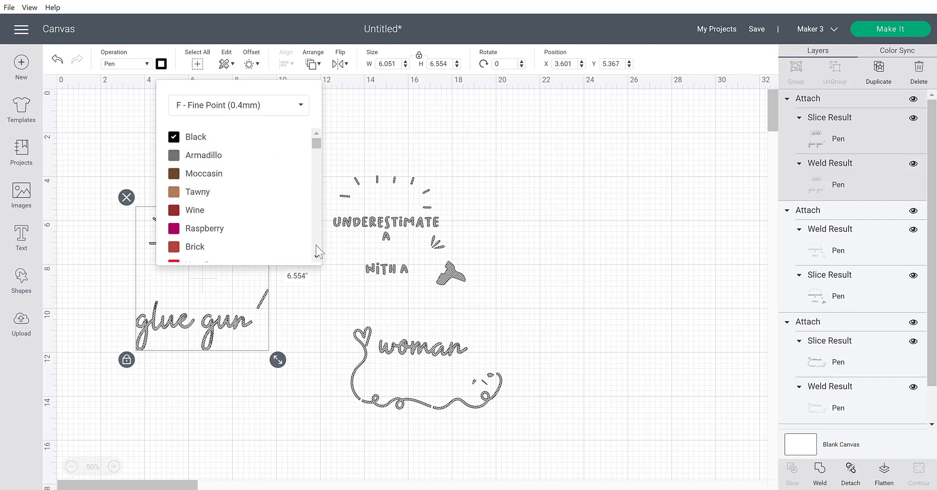
scroll(317, 247, "down", 10)
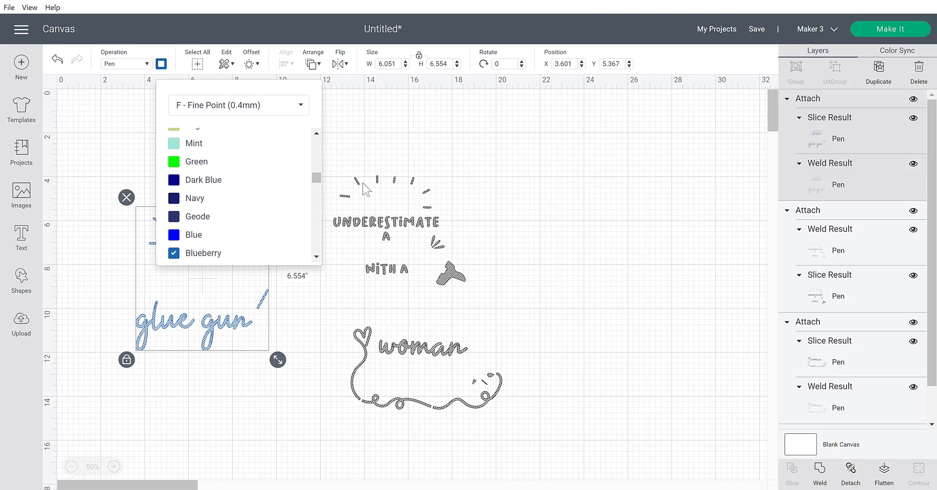
left_click(377, 137)
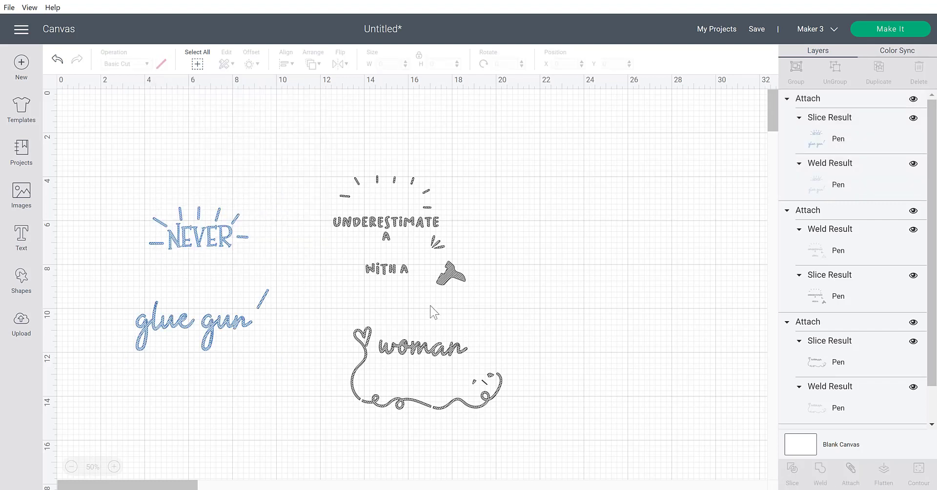
left_click(407, 244)
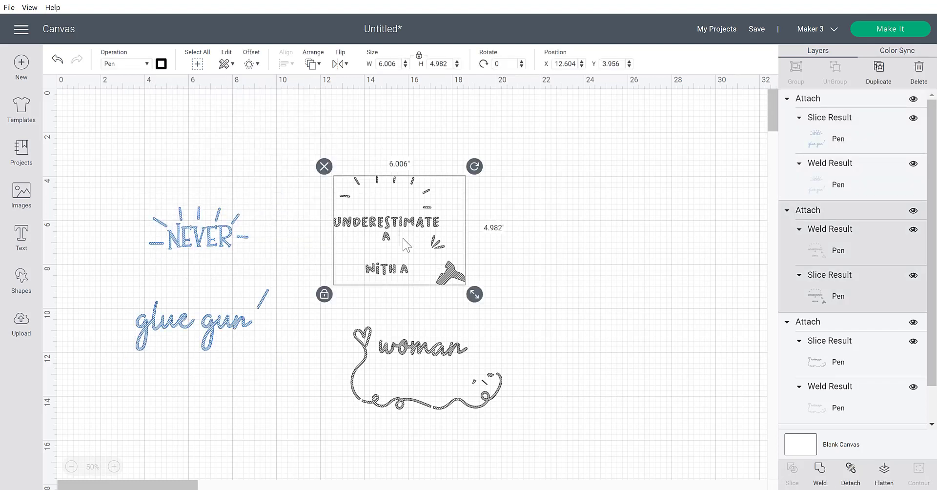
left_click(161, 64)
scroll(321, 248, "down", 8)
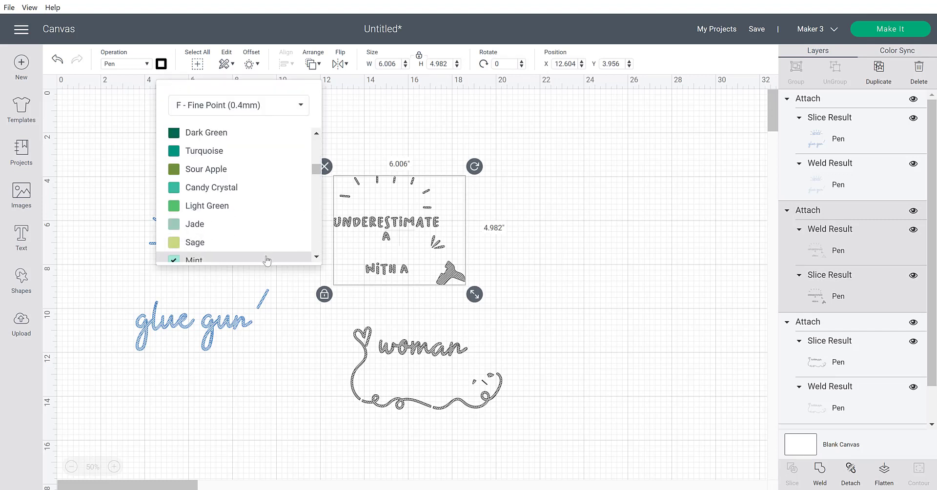
left_click(267, 260)
Set the woman design's pen colour to Bubble Gum pink.
left_click(386, 344)
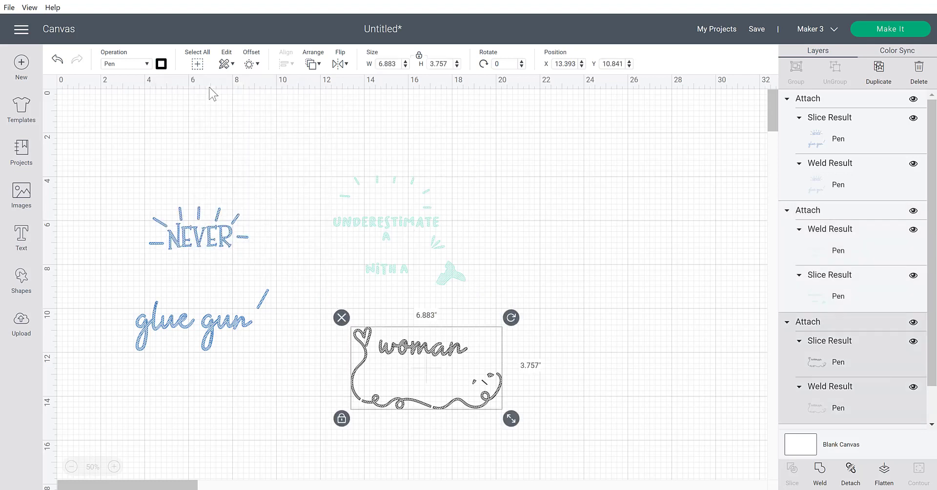
left_click(160, 65)
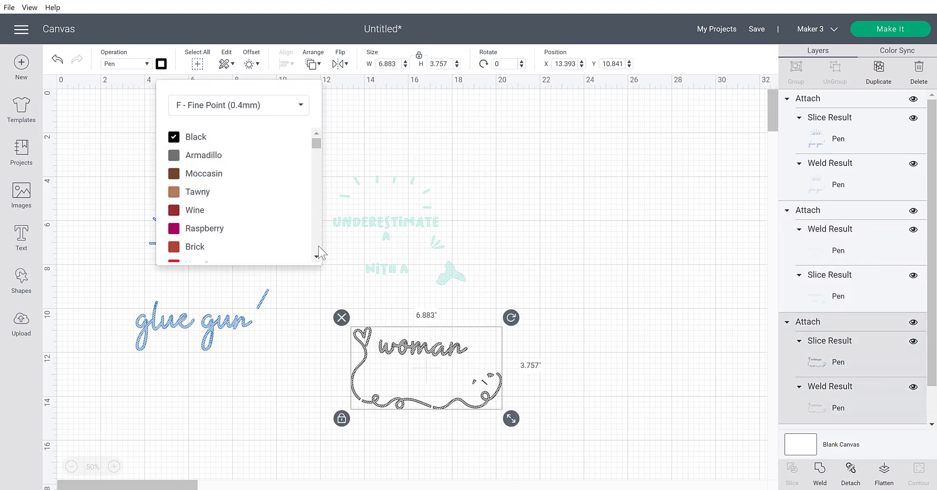
scroll(318, 245, "down", 10)
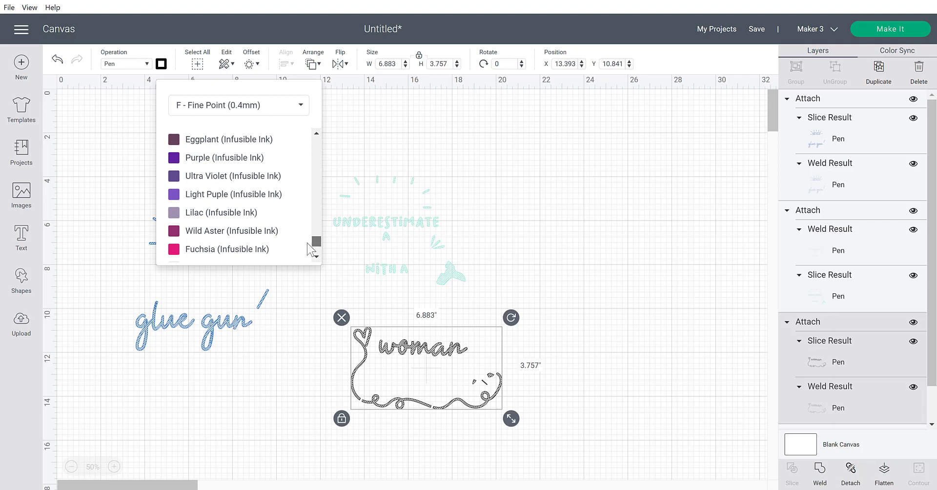
scroll(306, 244, "down", 3)
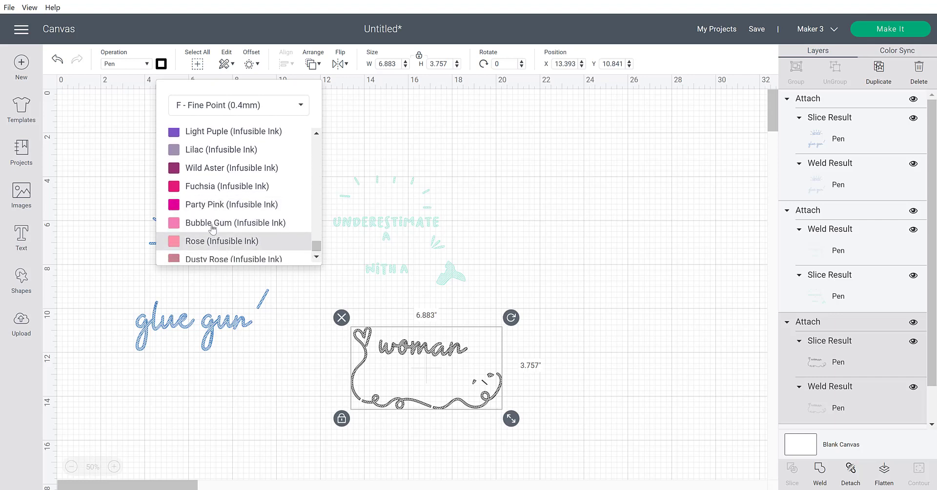
left_click(213, 223)
left_click(602, 259)
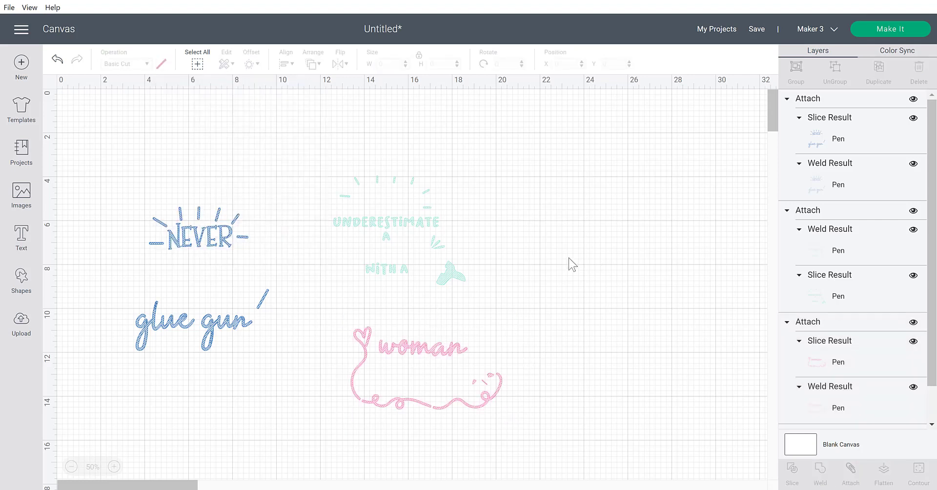
Stack the pink, Mint, blue and teal layers into the full quote and select the whole design.
left_click_drag(434, 346, 194, 291)
left_click_drag(405, 229, 205, 245)
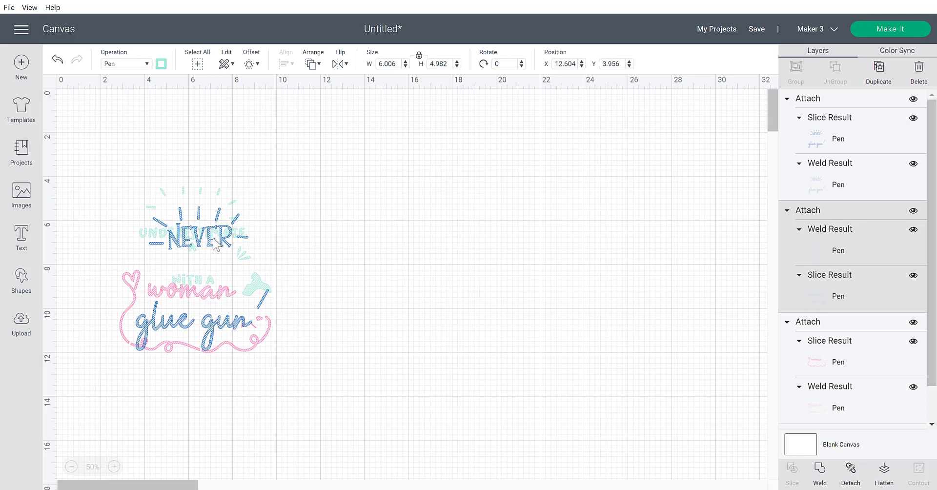
left_click(114, 467)
left_click(122, 472)
left_click_drag(130, 485, 122, 485)
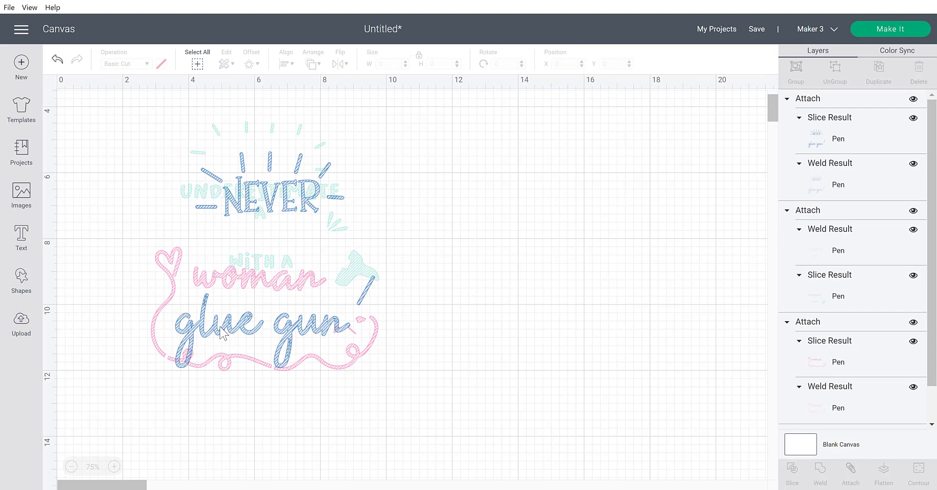
left_click_drag(222, 339, 208, 344)
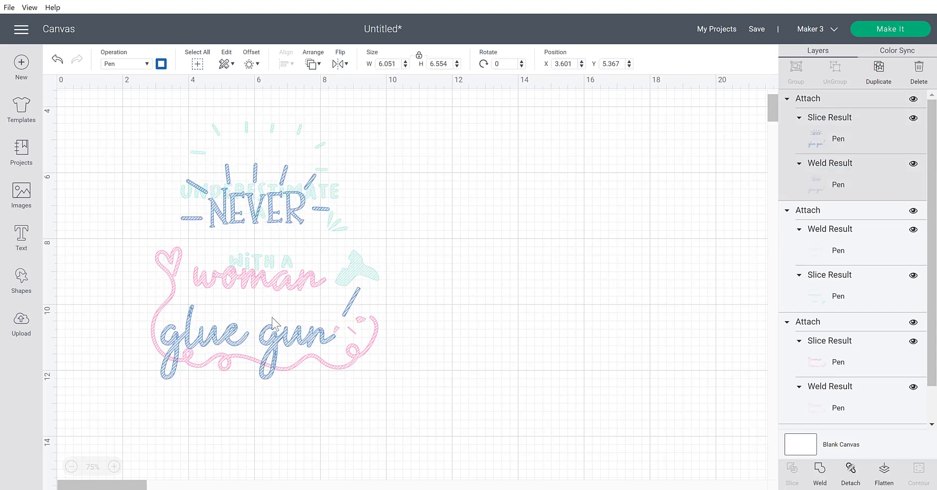
left_click_drag(275, 129, 276, 181)
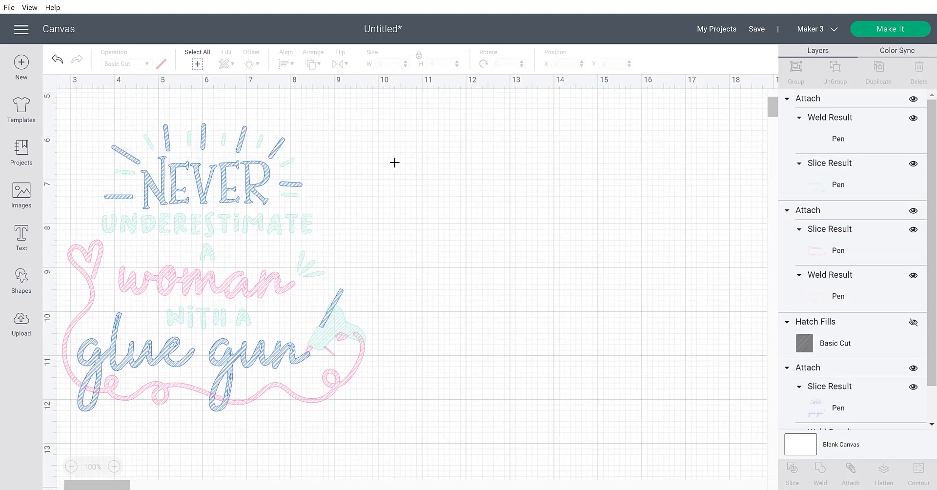
left_click_drag(408, 148, 78, 442)
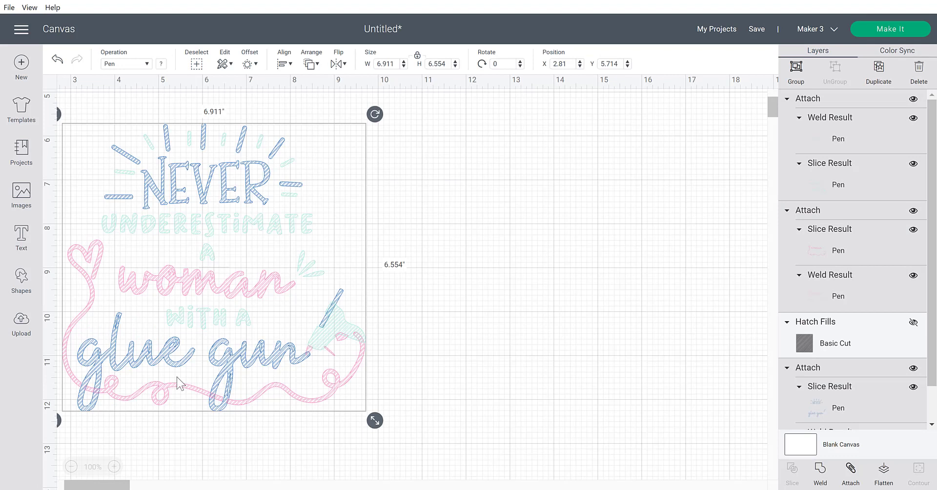
Attach all colour layers into one group and move it right to X 6.532, Y 5.631 in.
left_click_drag(259, 363, 348, 359)
left_click(524, 335)
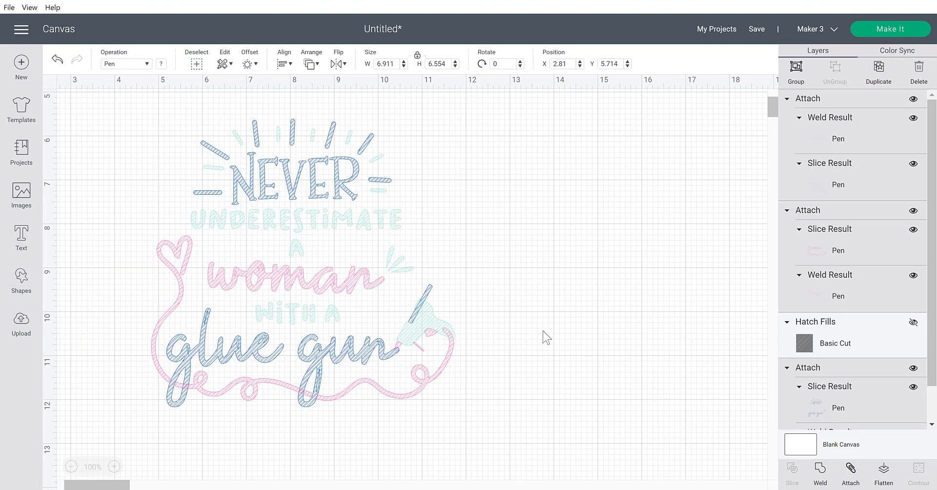
left_click(418, 269)
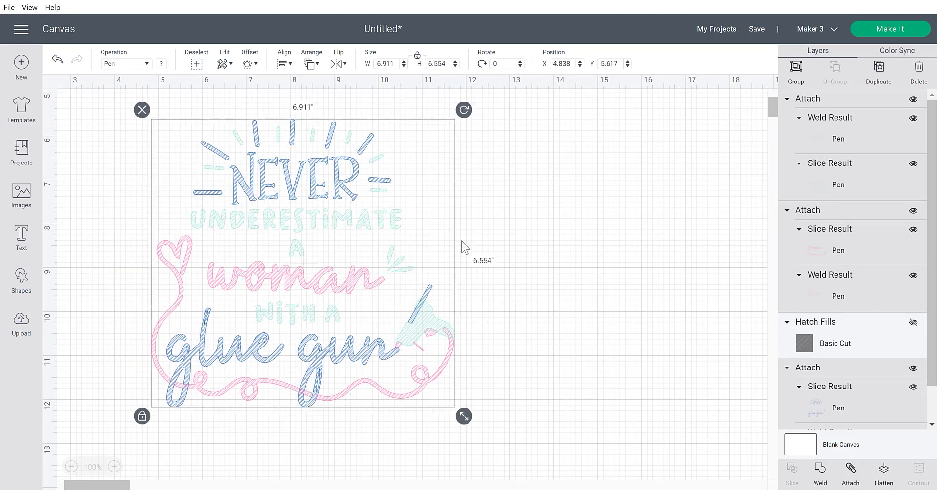
left_click(851, 475)
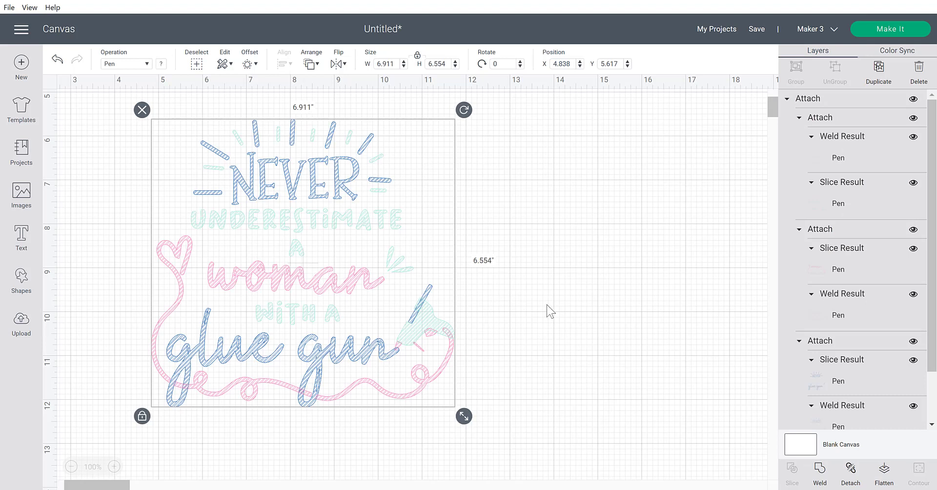
left_click_drag(320, 265, 394, 266)
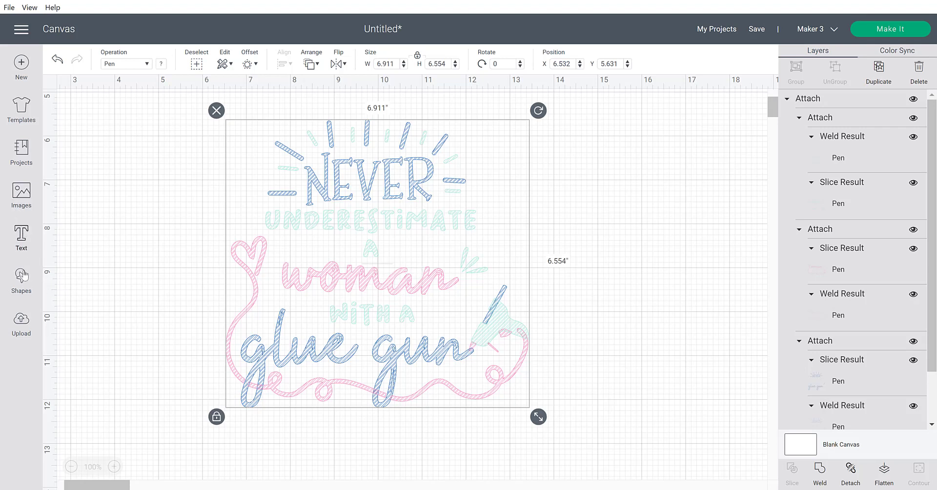
Add a square, unlock its proportions, enlarge it over the design, and make it white.
left_click(23, 289)
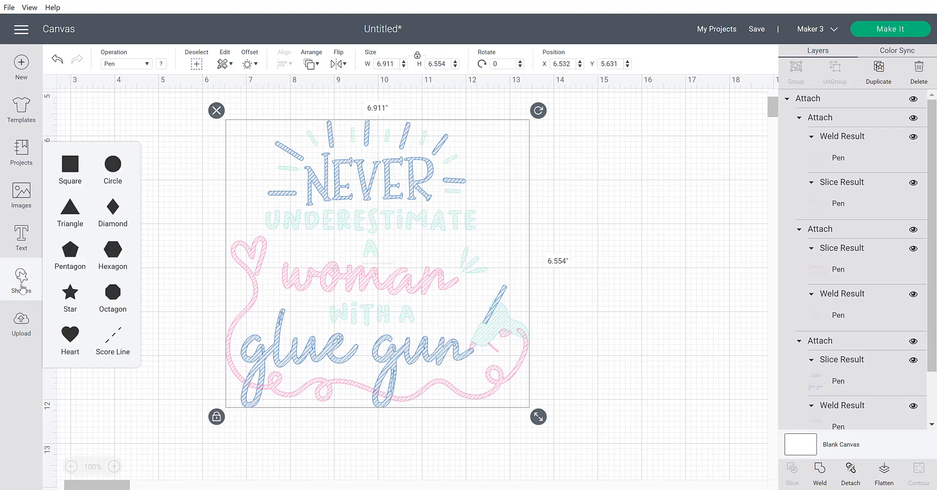
left_click(69, 184)
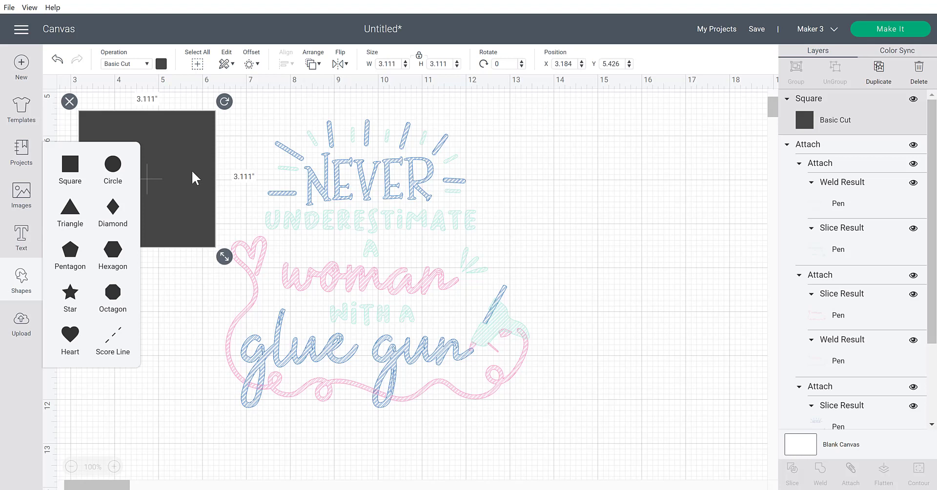
left_click_drag(192, 168, 317, 151)
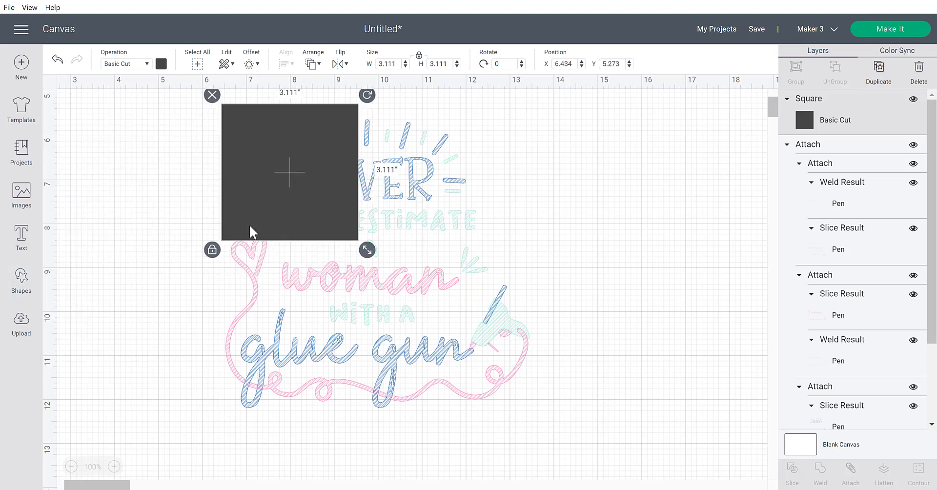
left_click(212, 250)
left_click_drag(366, 253, 548, 444)
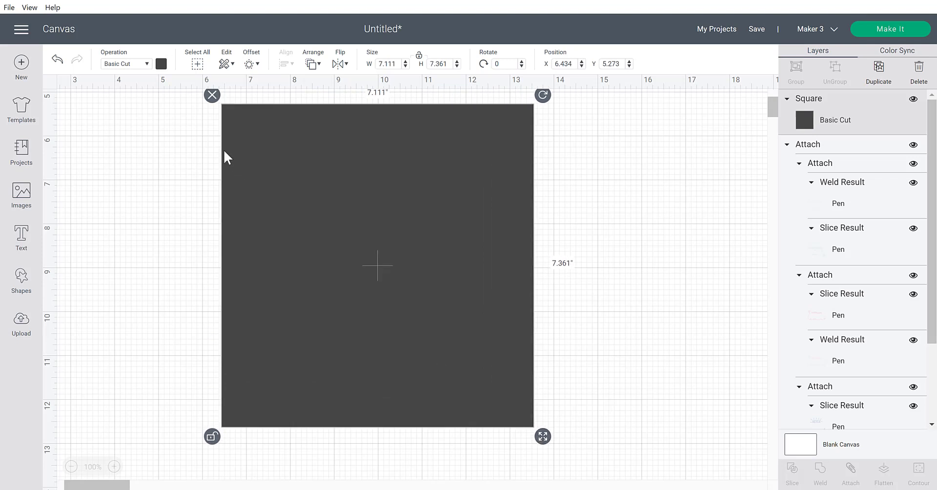
left_click(162, 65)
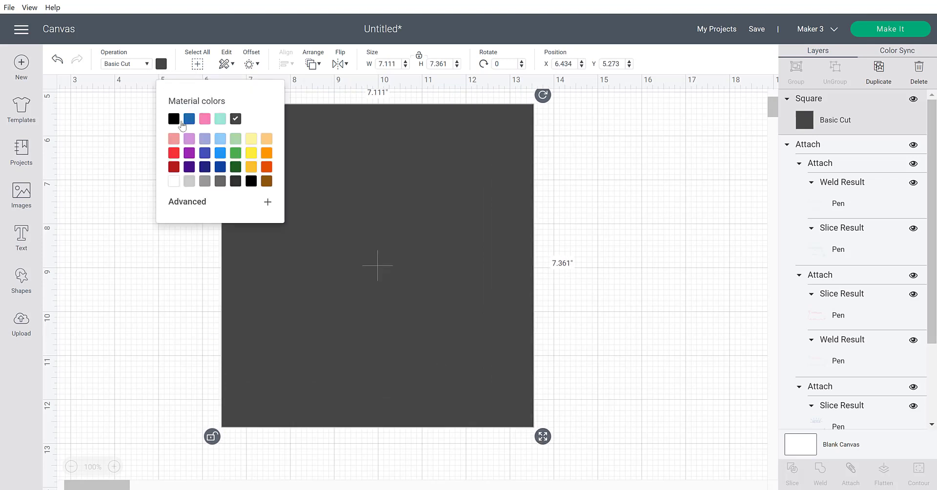
left_click(174, 182)
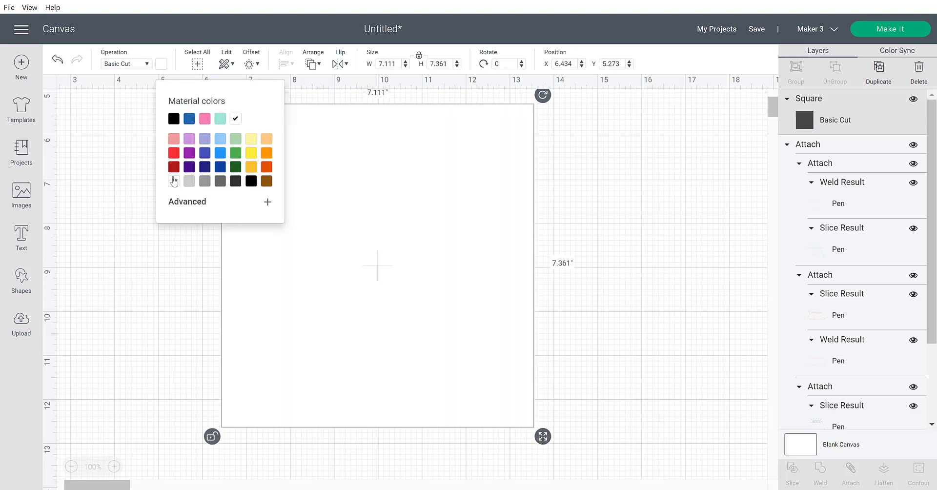
Send the white square to the back and centre the design on it.
left_click(312, 64)
left_click(341, 80)
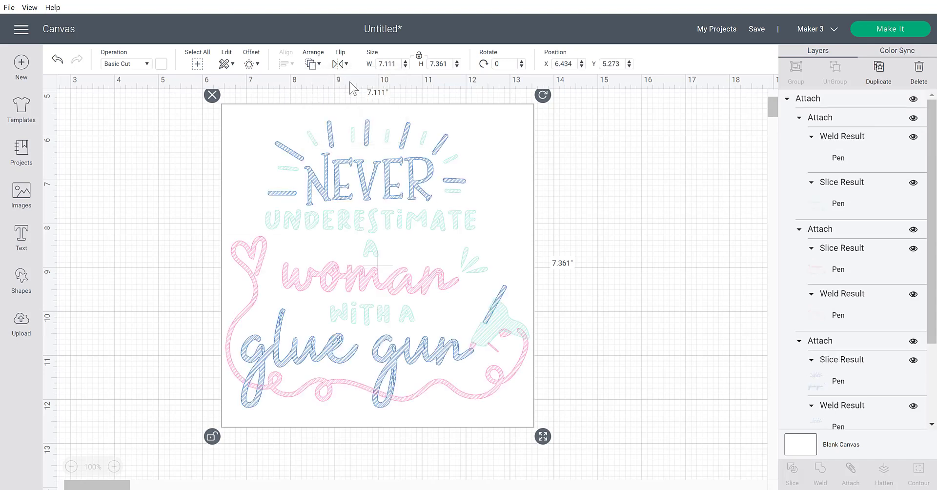
left_click_drag(529, 139, 534, 136)
left_click_drag(581, 146, 392, 211)
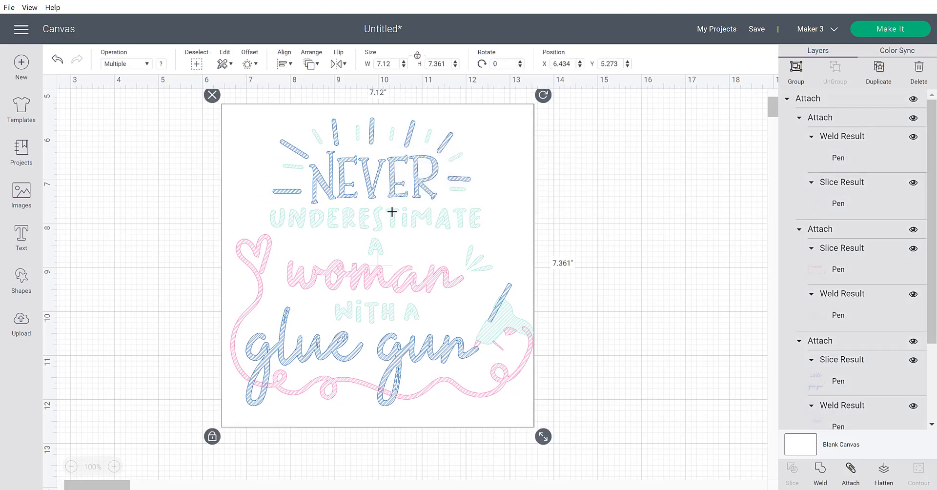
left_click(284, 72)
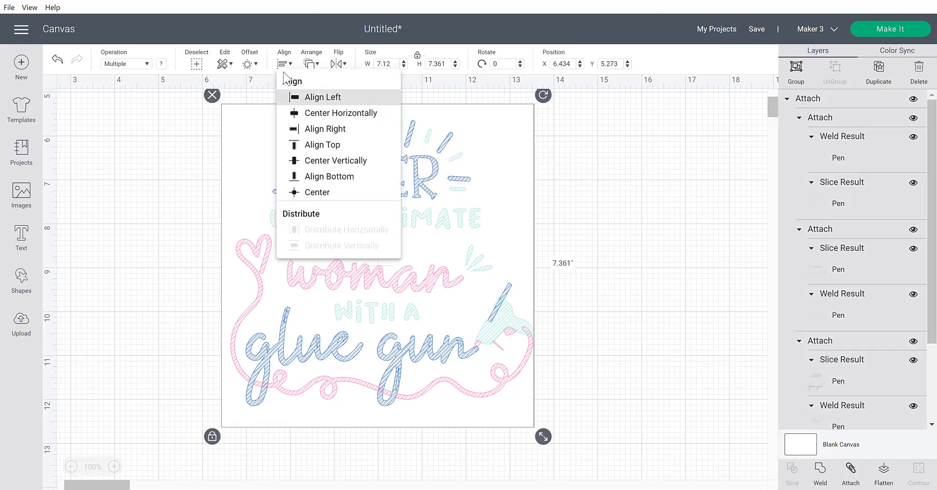
left_click(312, 190)
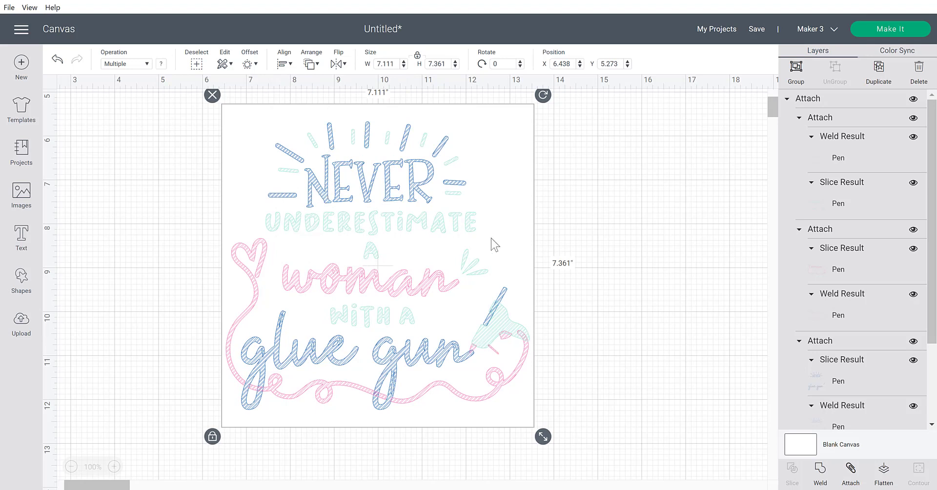
Resize the square to about 7.278 × 7.208 in and nudge the design into place.
left_click(568, 233)
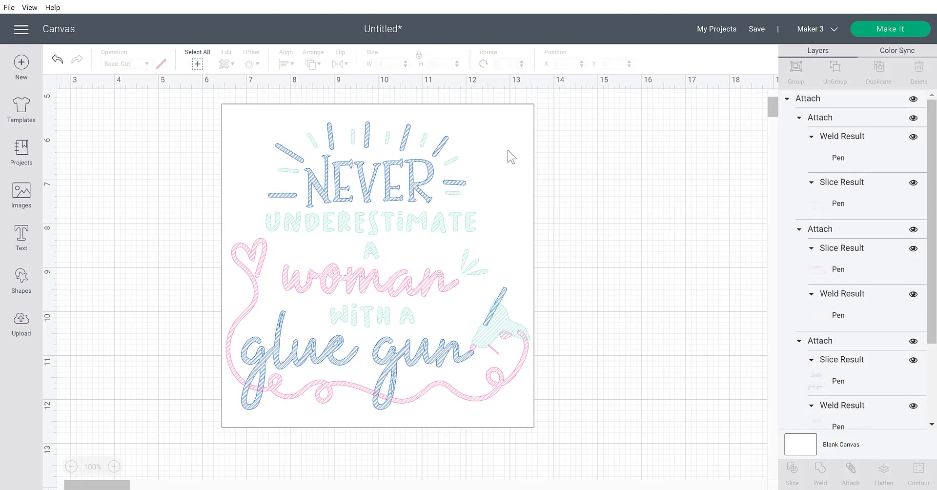
left_click_drag(512, 137, 516, 136)
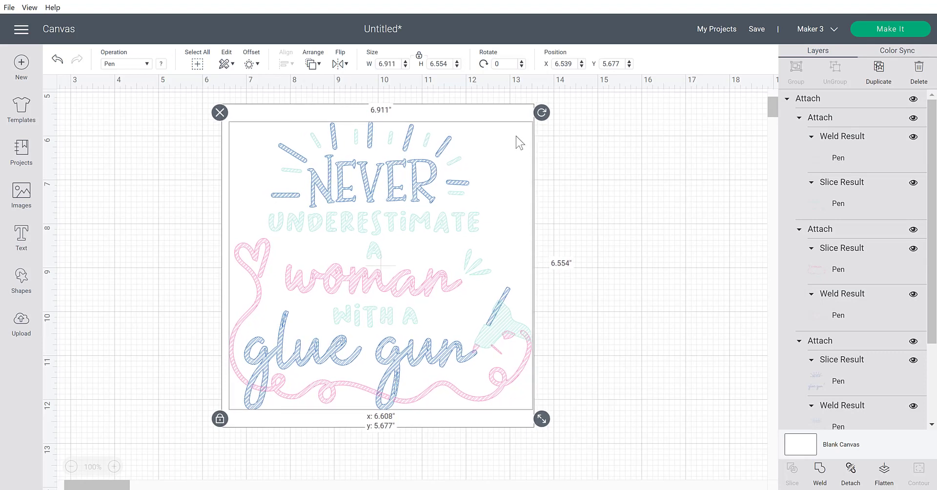
left_click(507, 109)
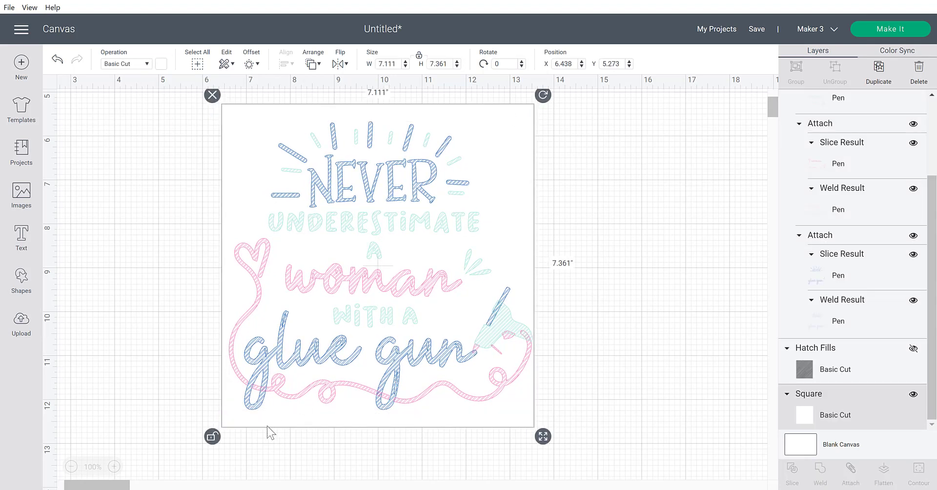
left_click_drag(541, 438, 547, 429)
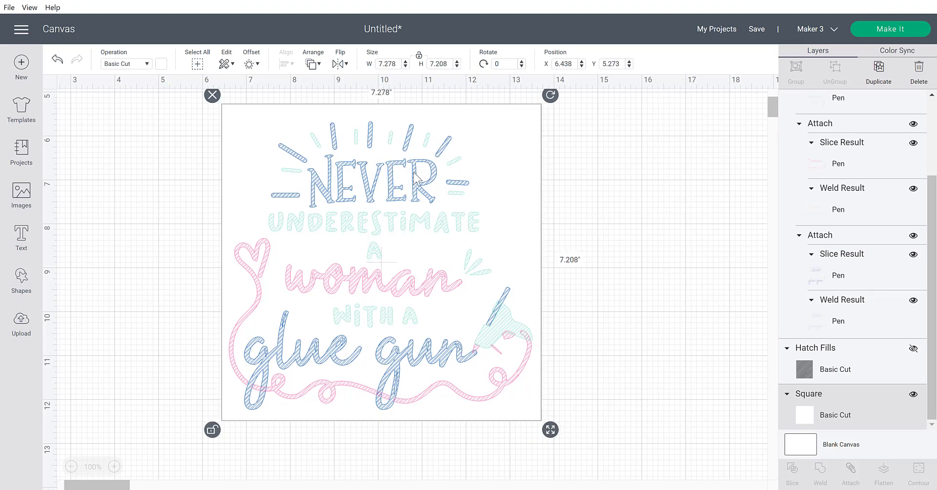
left_click_drag(414, 174, 417, 171)
left_click(550, 203)
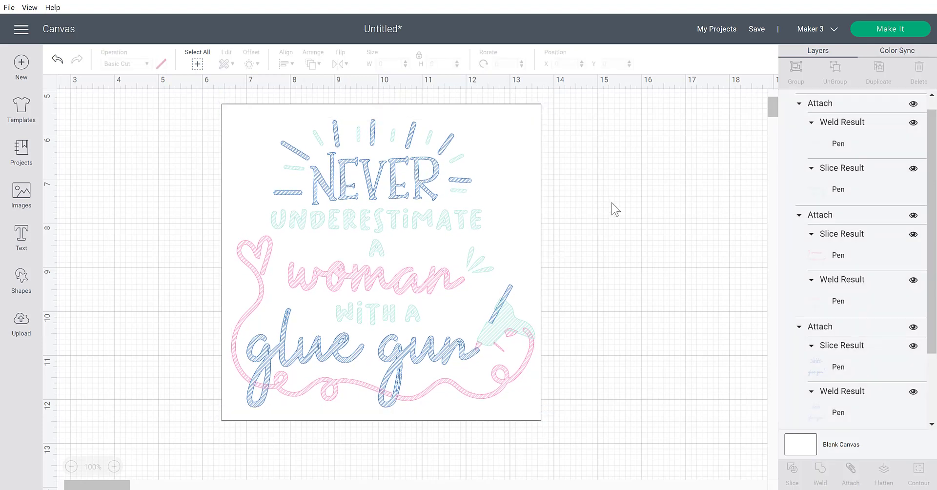
Select the quote design with the white square and attach them as one group.
left_click_drag(597, 174, 429, 243)
left_click(355, 191)
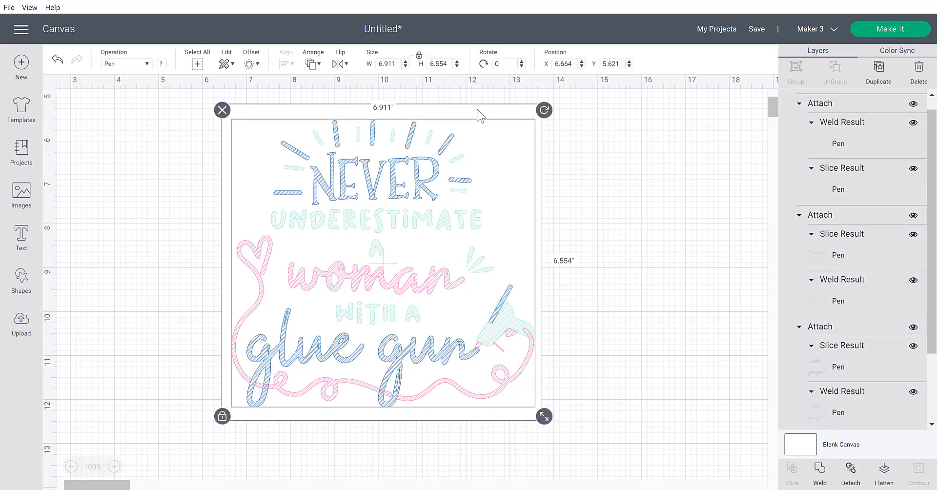
left_click(495, 116)
left_click_drag(616, 156, 344, 270)
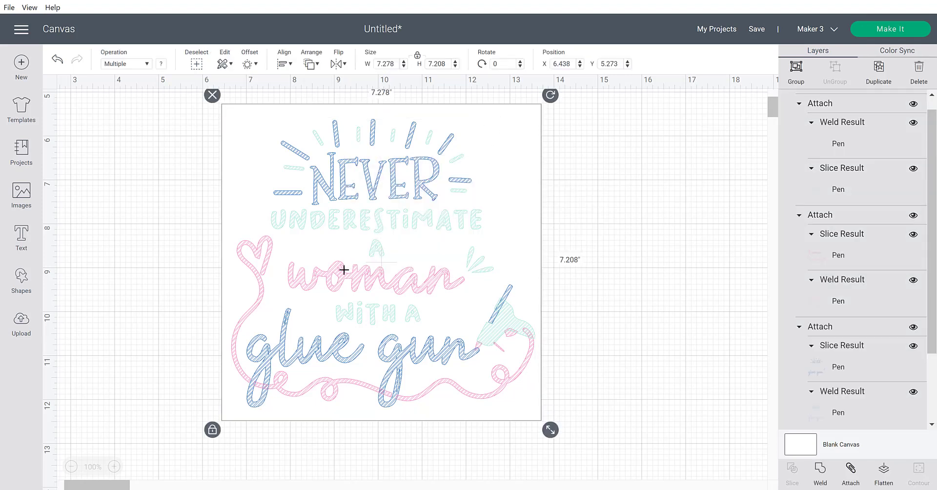
left_click(852, 470)
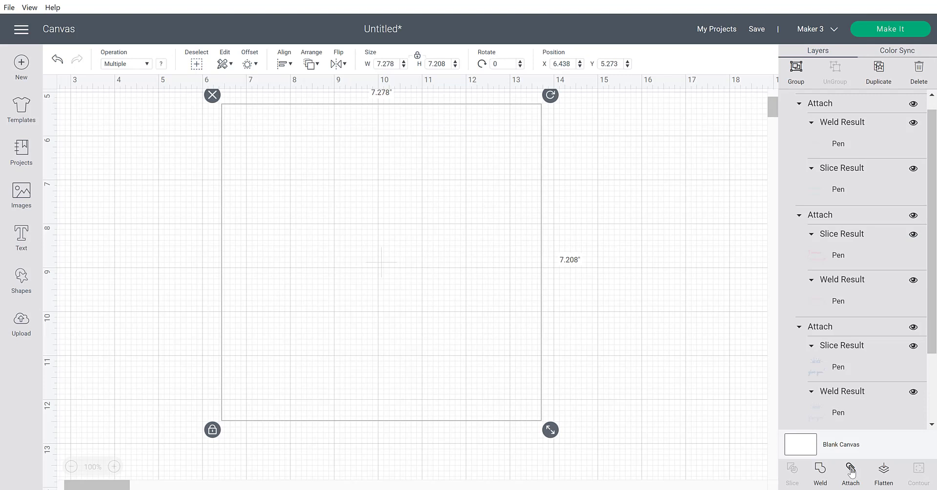